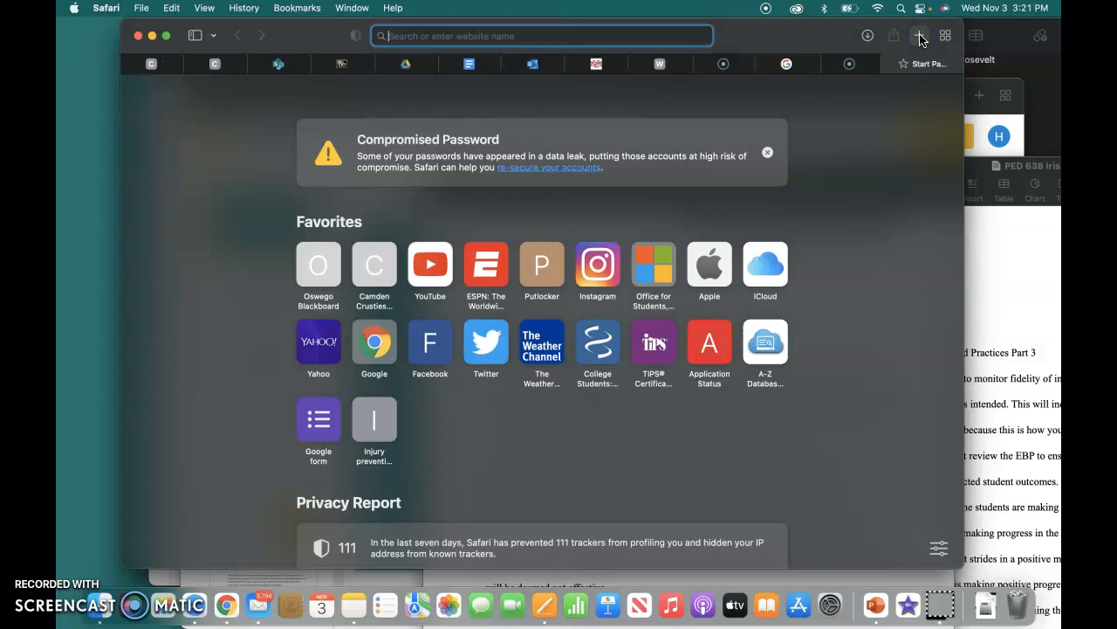
# - Search the web for google drive and open My Drive from the Google Drive site
pyautogui.write('google d')
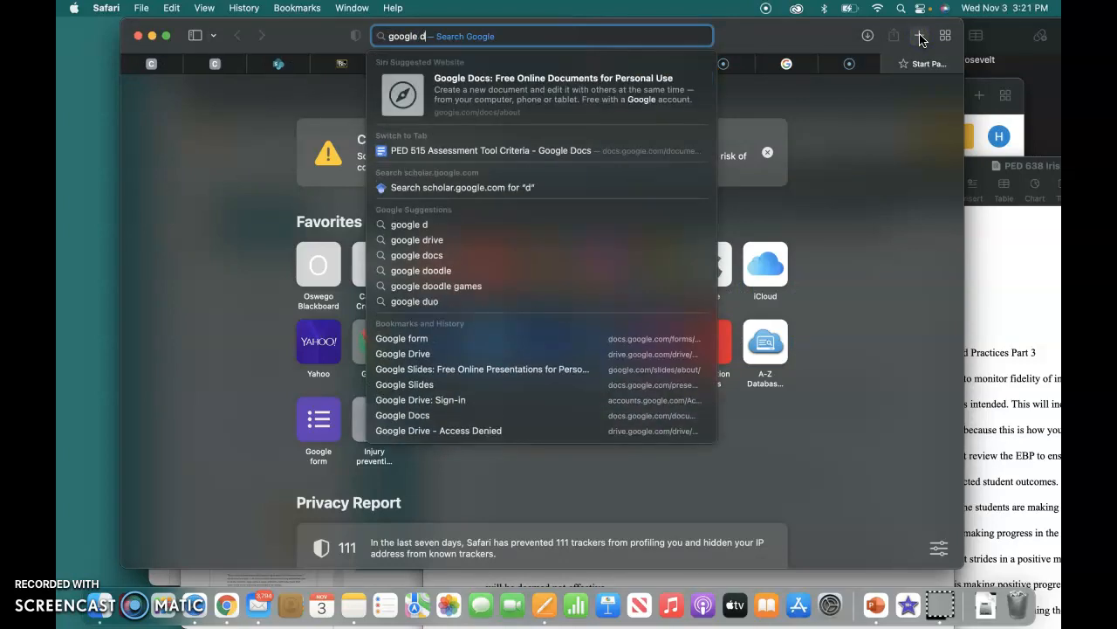
pyautogui.write('rive')
pyautogui.press('Return')
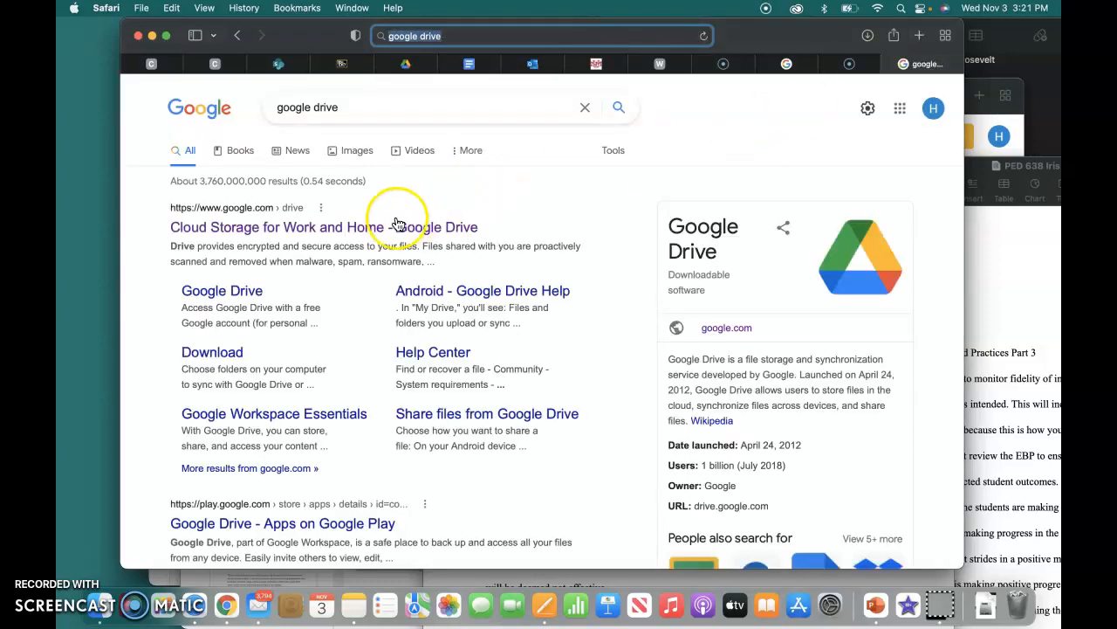
pyautogui.click(384, 229)
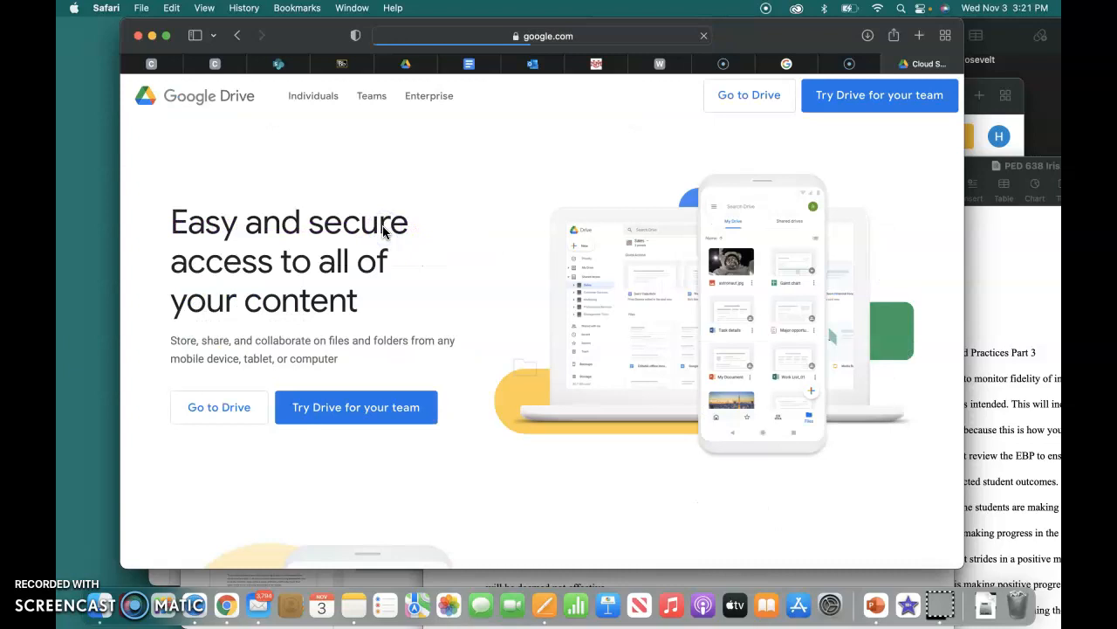
pyautogui.click(220, 408)
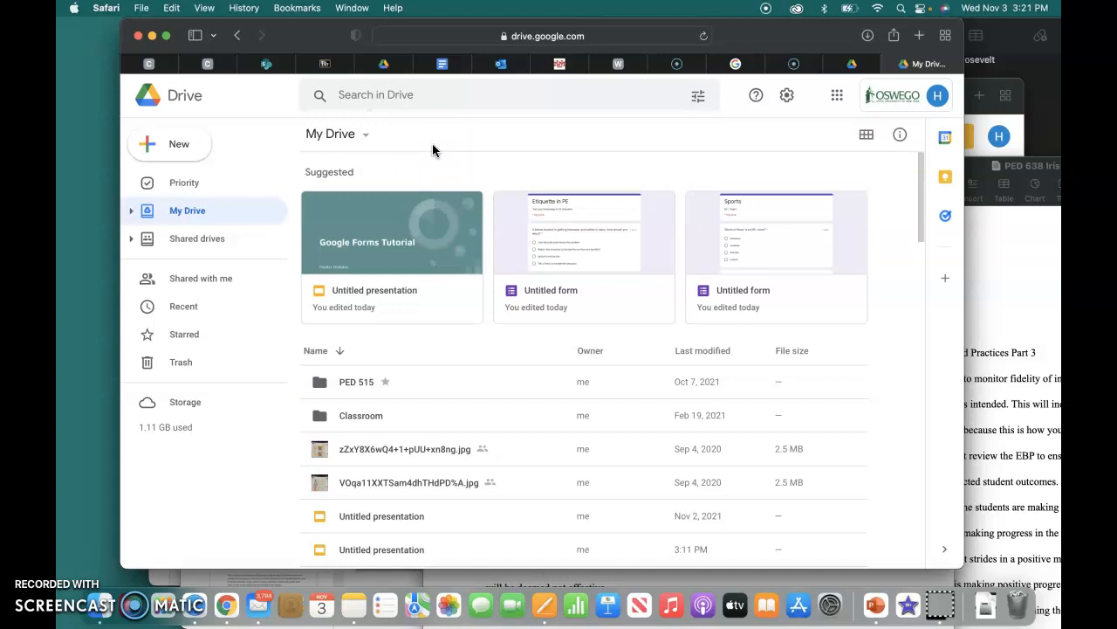
# - Create a new blank Google Form from My Drive
pyautogui.click(180, 149)
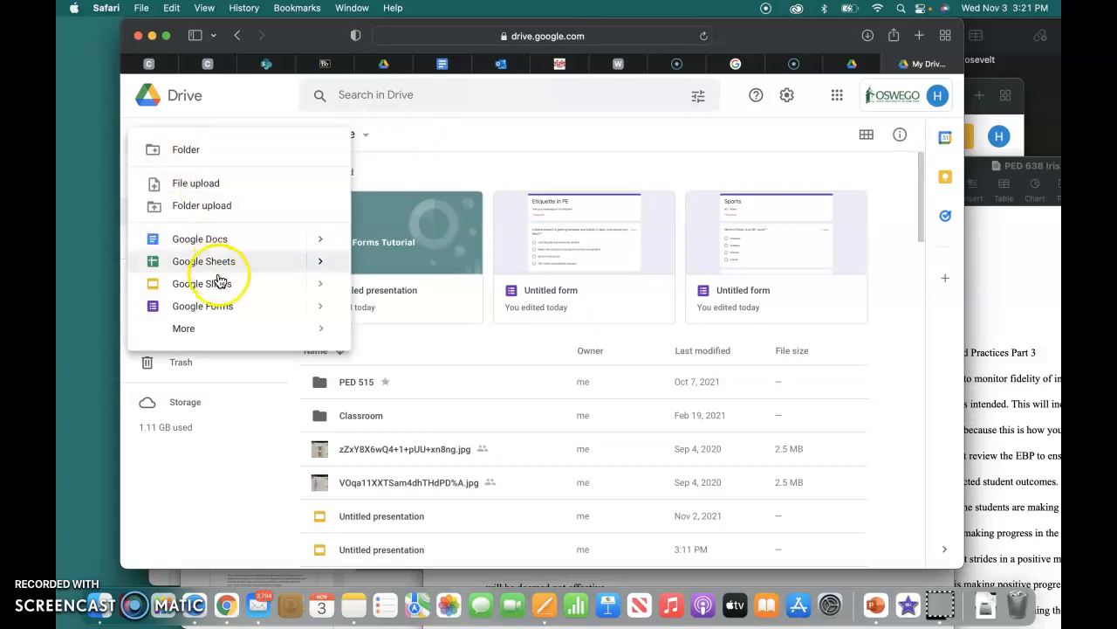
pyautogui.moveTo(319, 306)
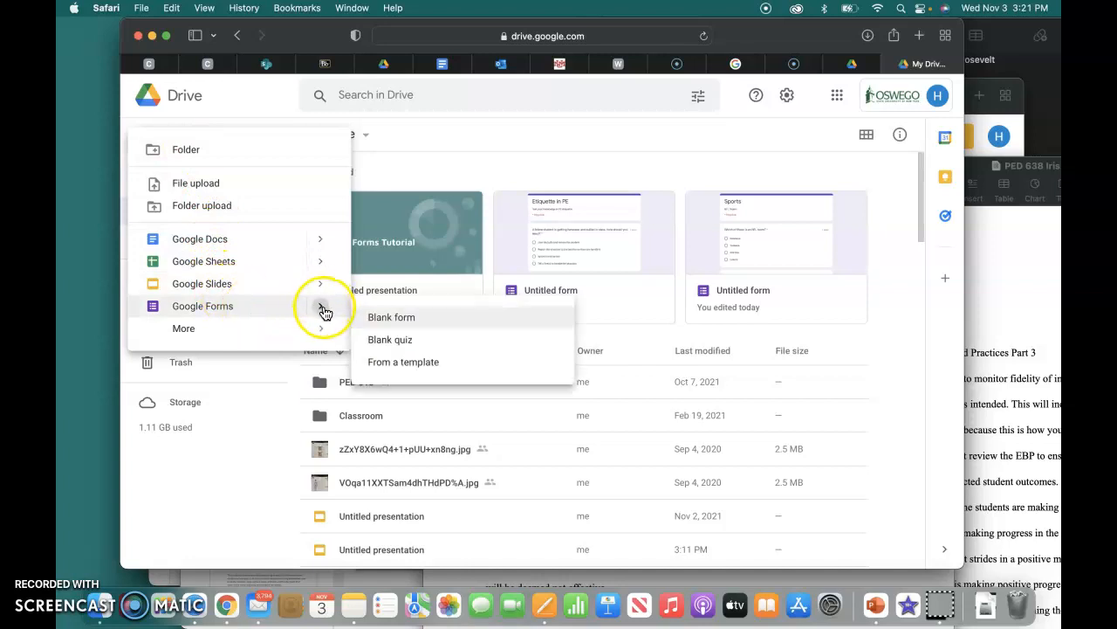
pyautogui.click(430, 319)
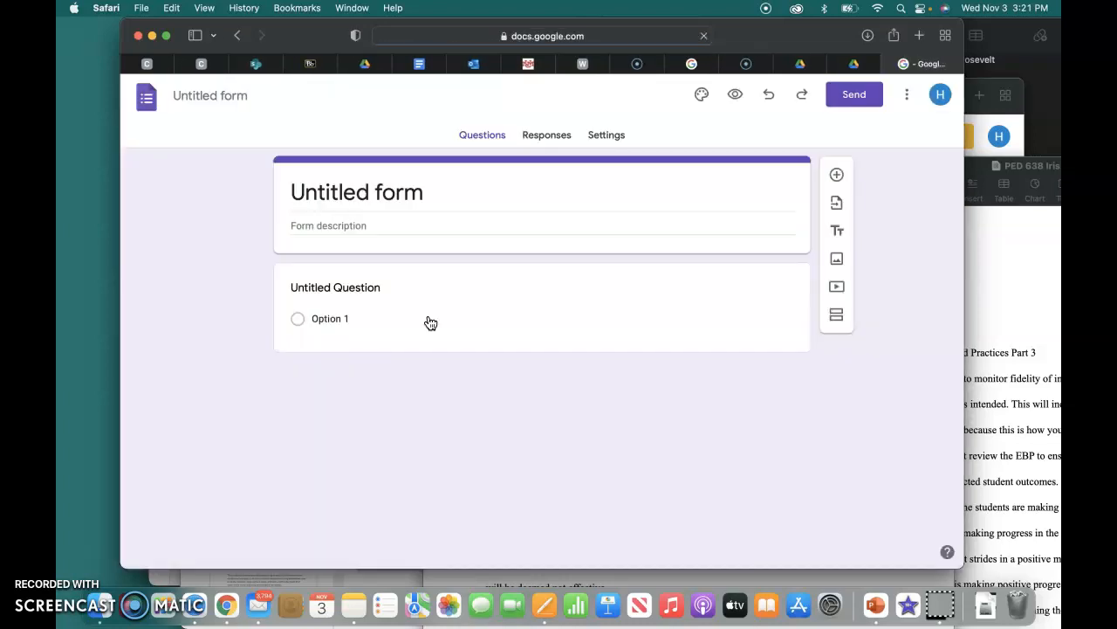
pyautogui.click(432, 294)
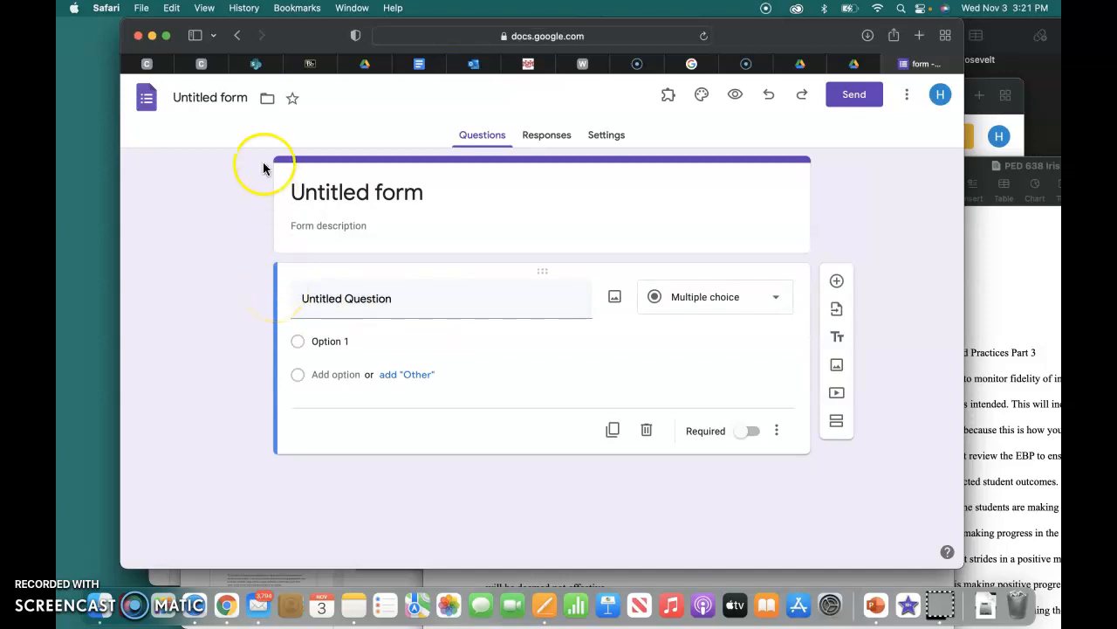
# - Title the form "Sports" and enter "NFL teams" as its description
pyautogui.click(407, 196)
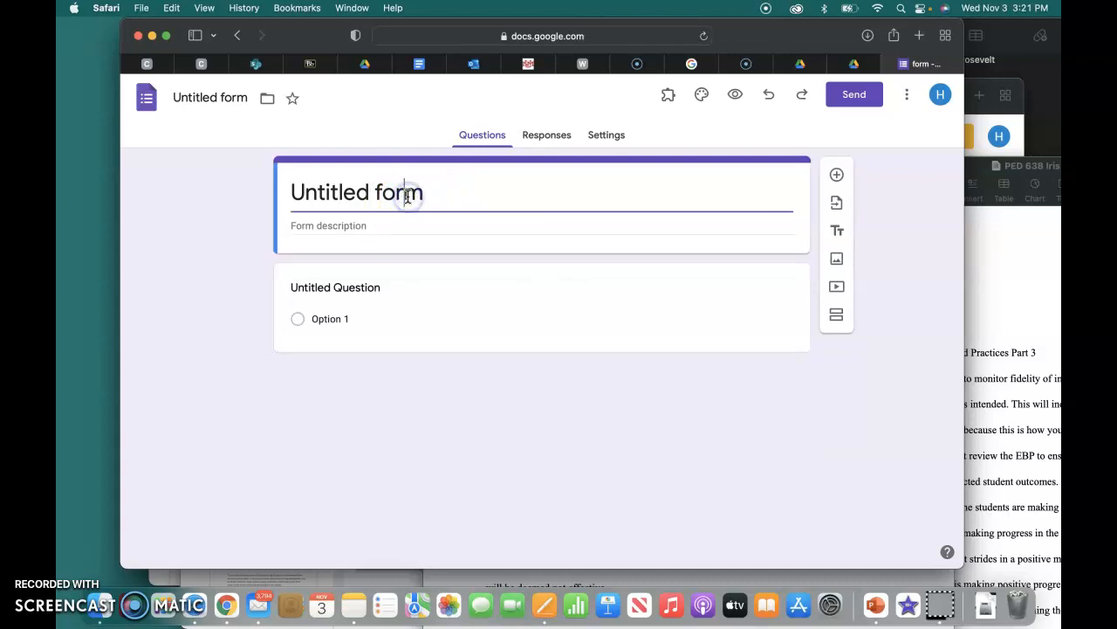
pyautogui.tripleClick(397, 196)
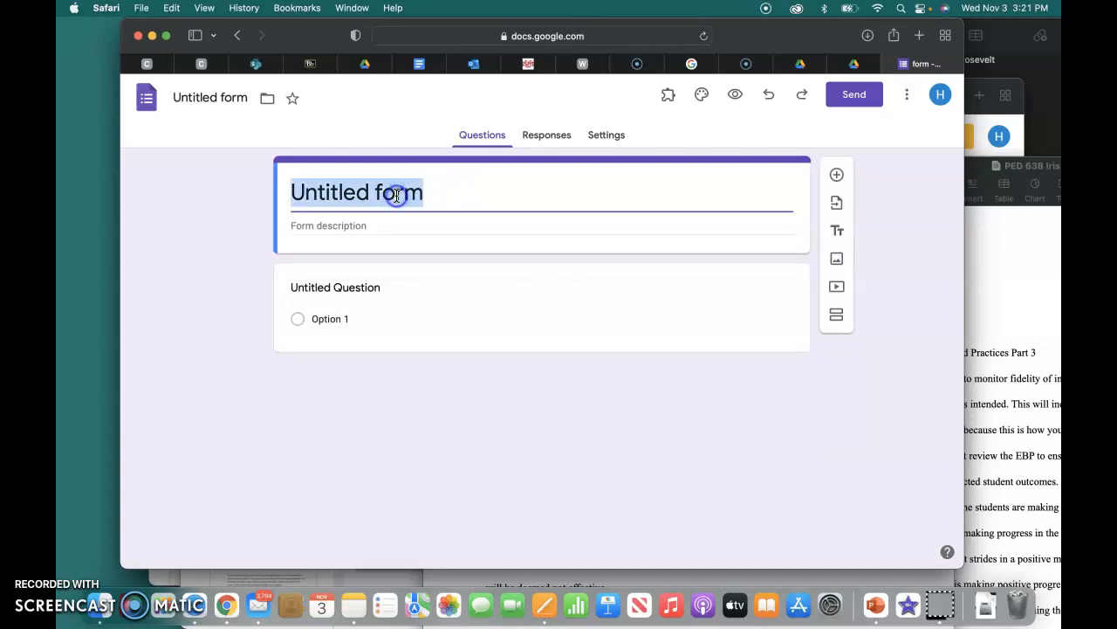
pyautogui.write('Sports')
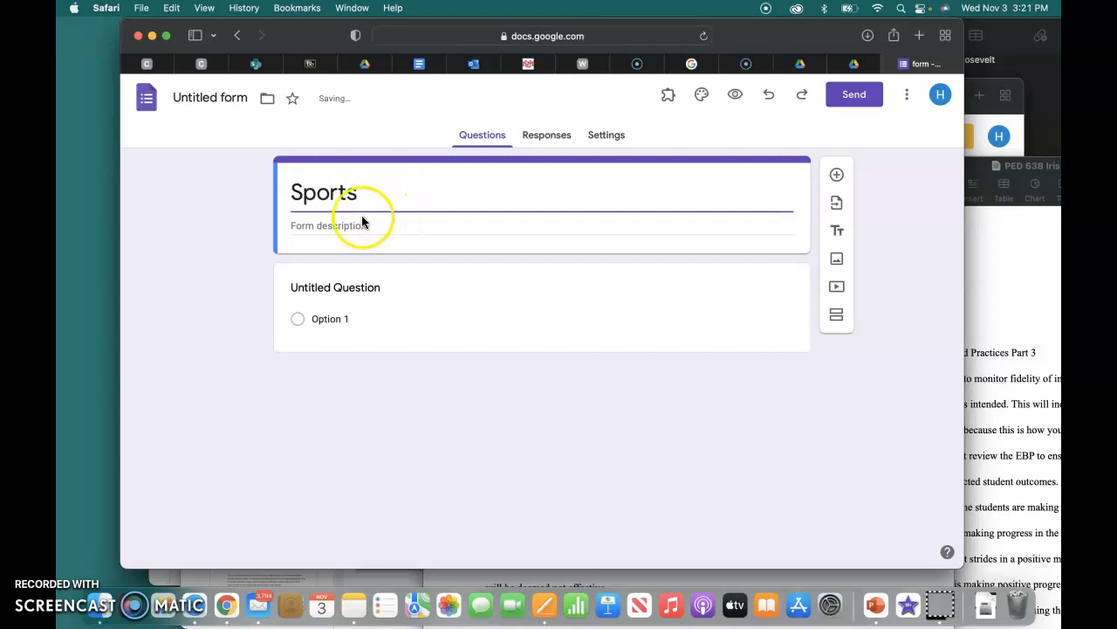
pyautogui.click(365, 225)
pyautogui.write('NFL teams')
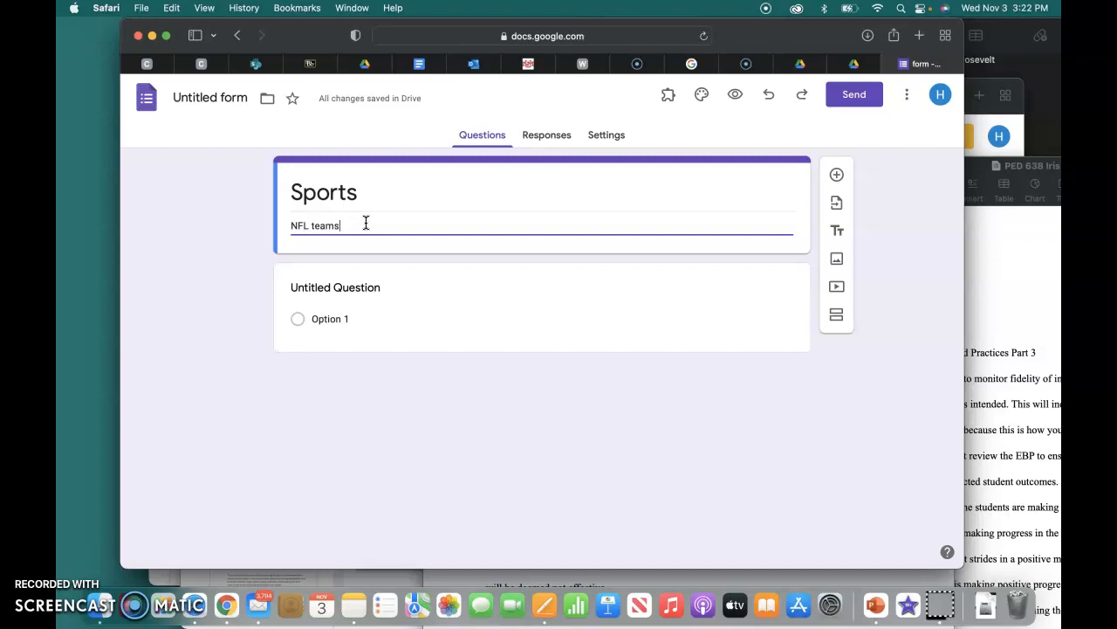
# - Try the Short answer, Checkboxes and Linear scale types on the untitled question and return it to Multiple choice
pyautogui.click(352, 295)
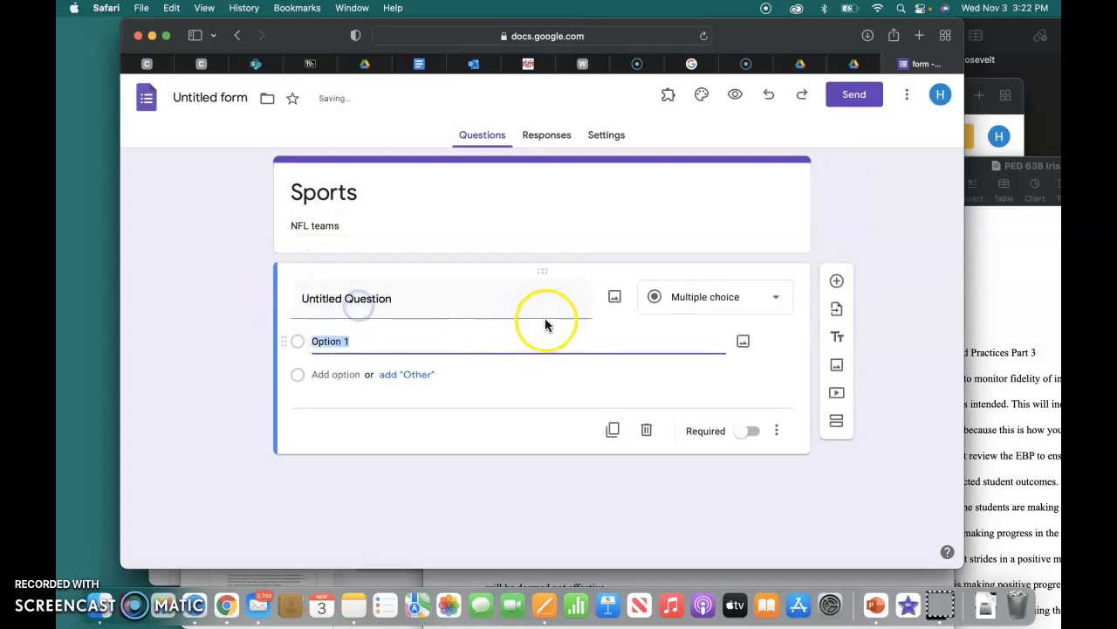
pyautogui.click(728, 299)
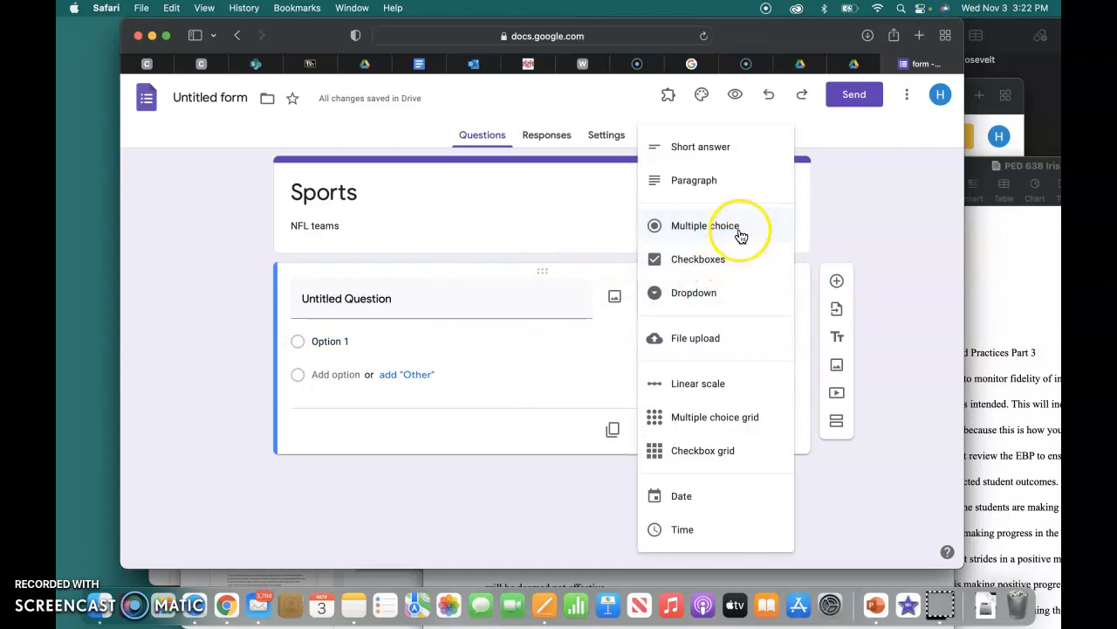
pyautogui.click(715, 149)
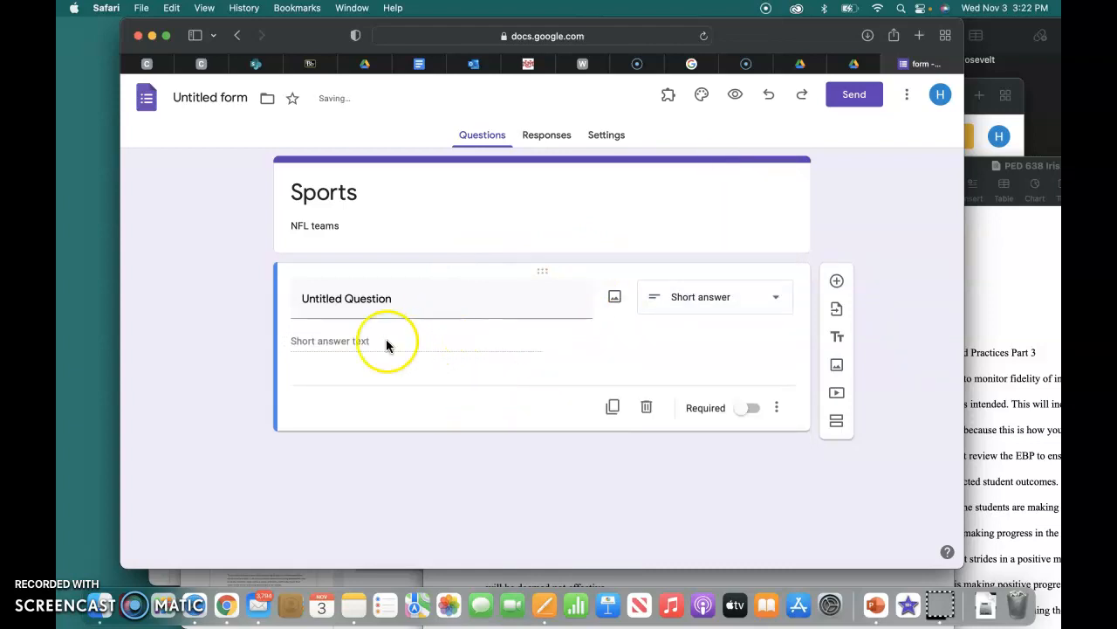
pyautogui.click(718, 305)
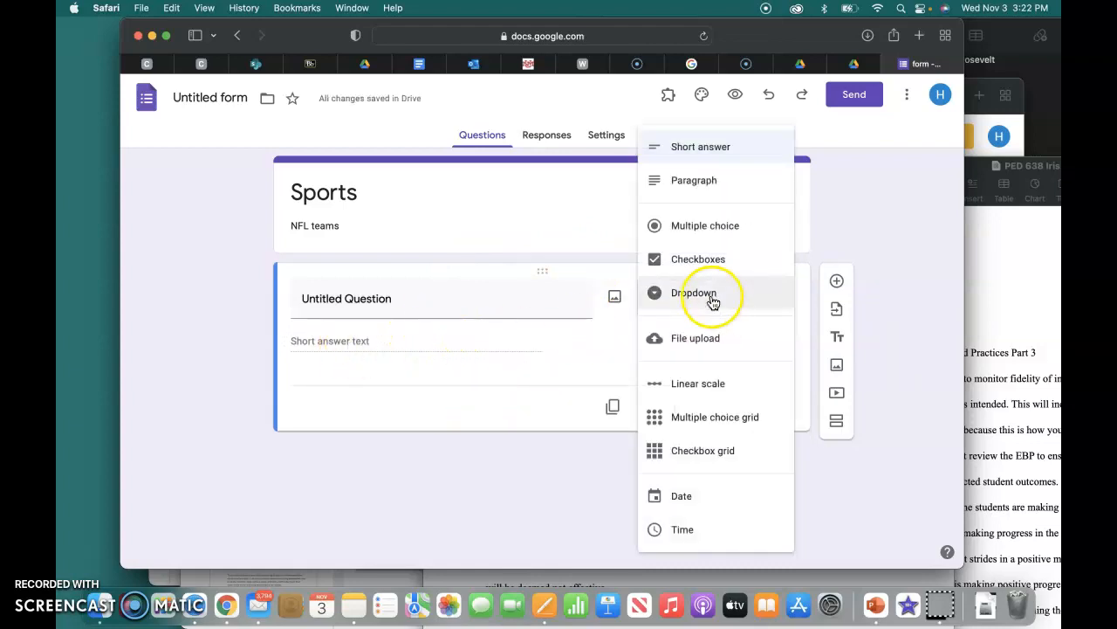
pyautogui.click(713, 256)
pyautogui.click(724, 295)
pyautogui.click(730, 384)
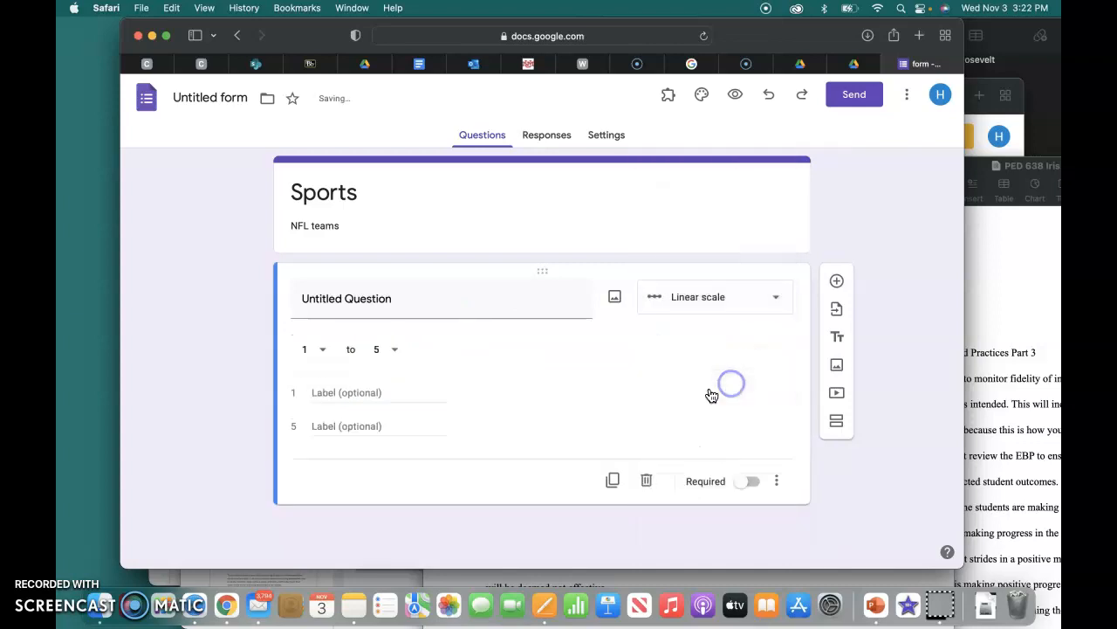
pyautogui.click(771, 298)
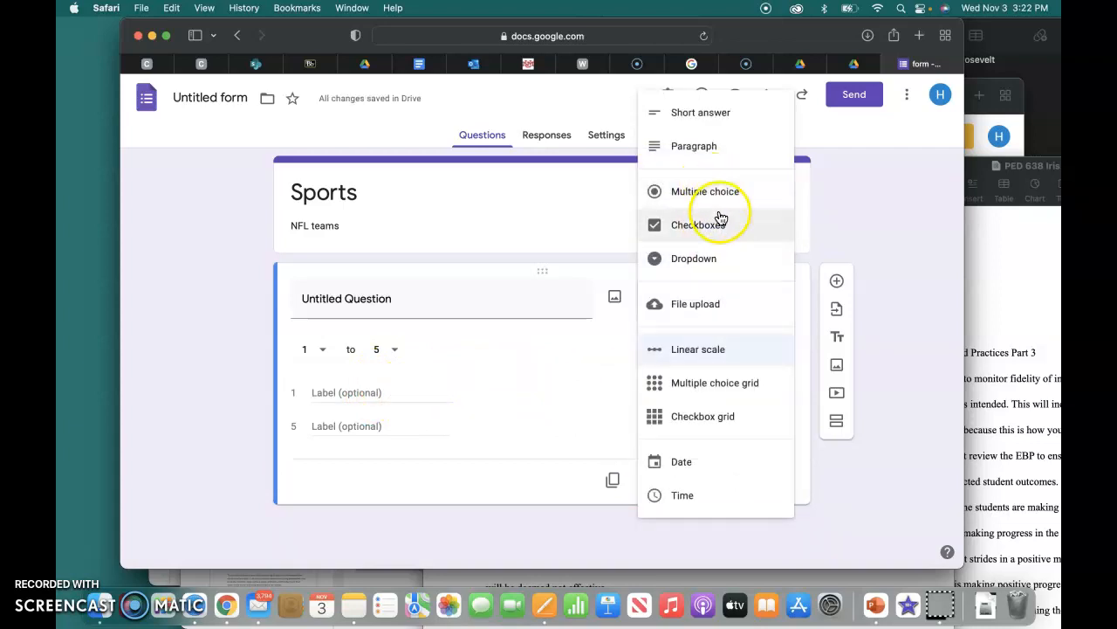
pyautogui.click(718, 196)
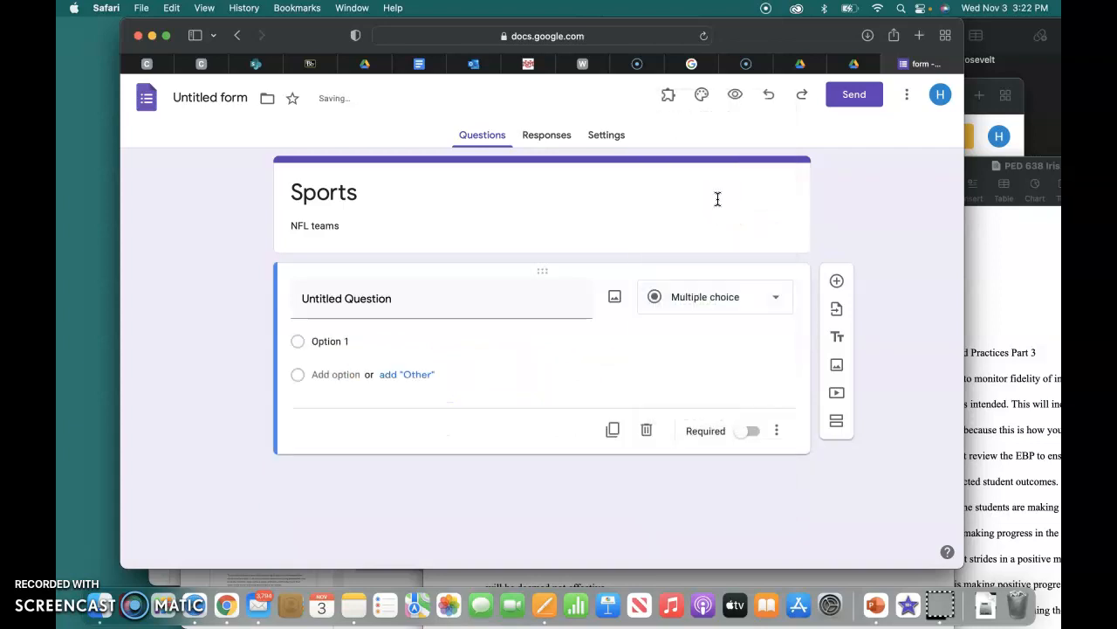
# - Set the multiple-choice question's text to "Which of these is a NFL team?"
pyautogui.click(438, 298)
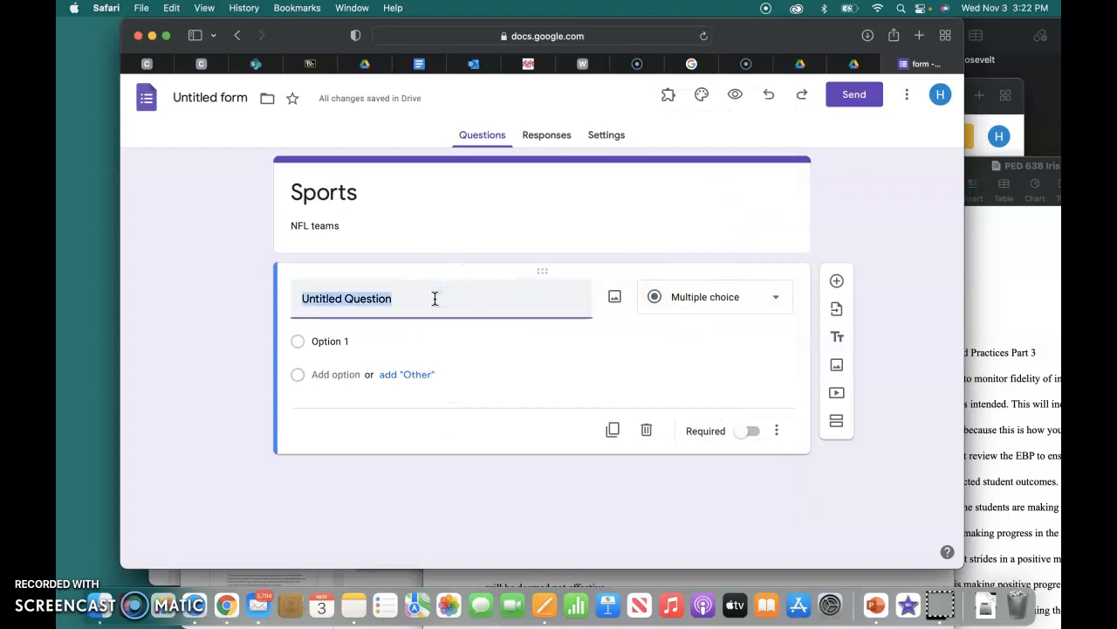
pyautogui.write('Which')
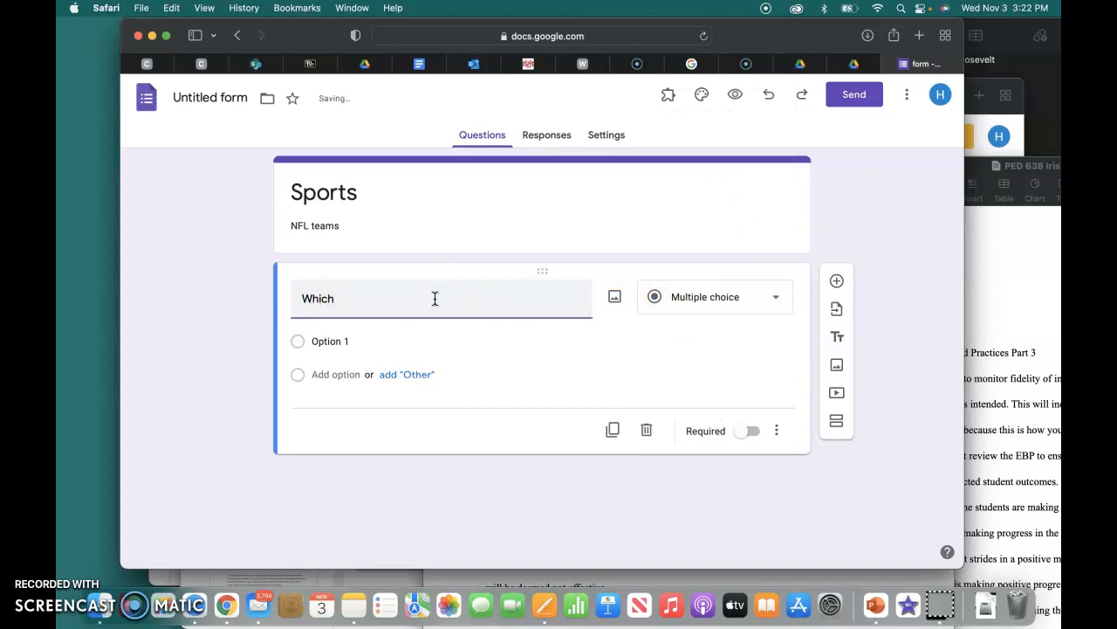
pyautogui.write(' of these is a NFL')
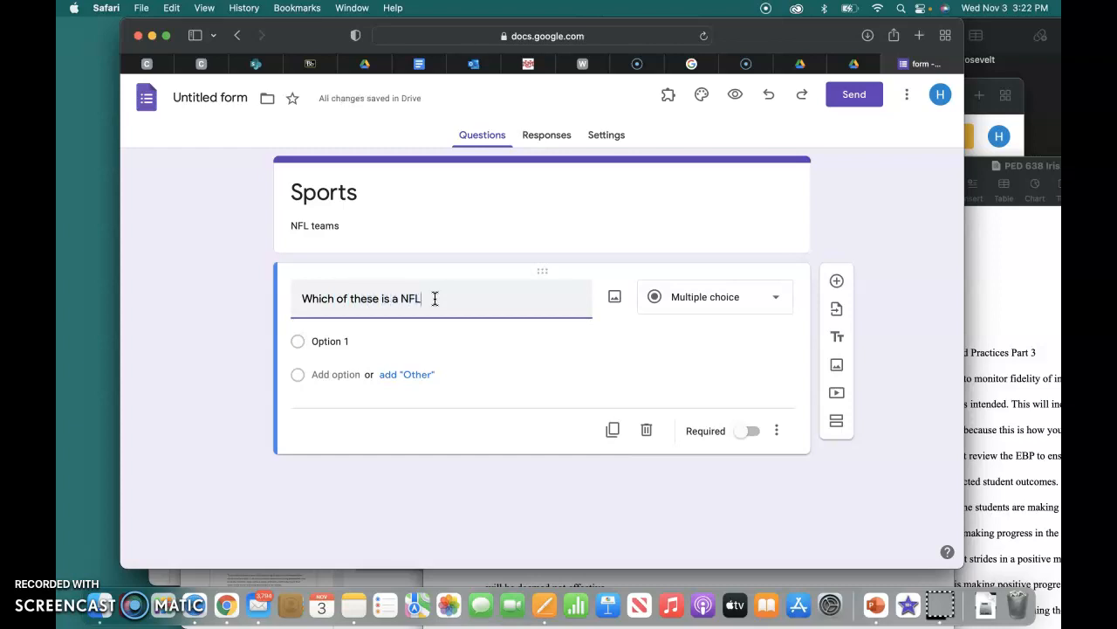
pyautogui.write(' team?')
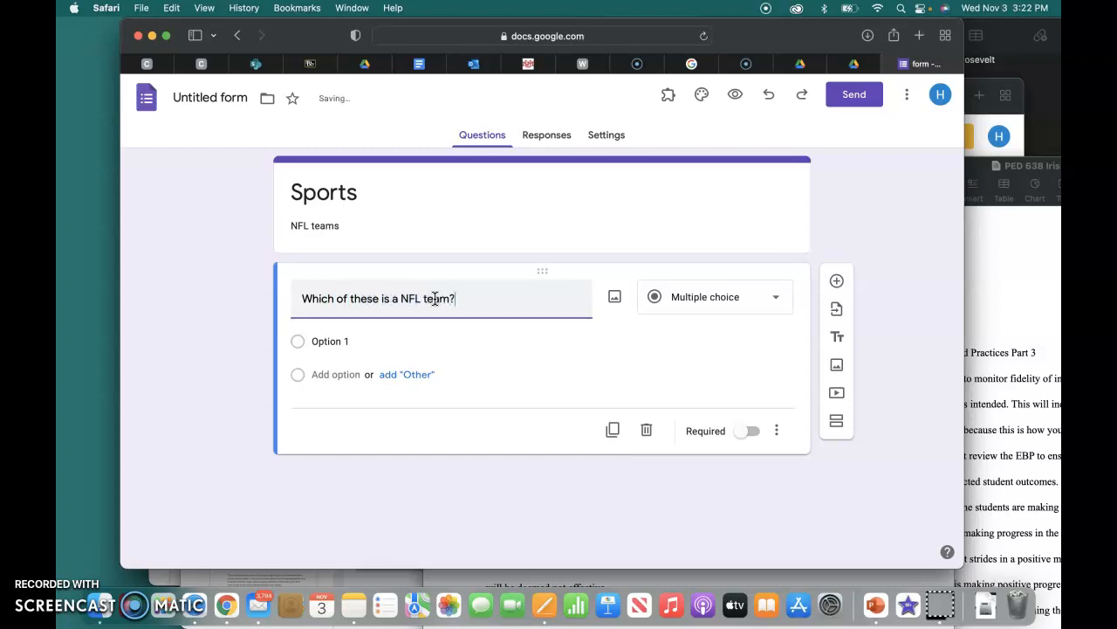
# - Add the answer options Cowboys, Yankees, Red Sox and Lakers to the NFL question and make it required
pyautogui.click(337, 341)
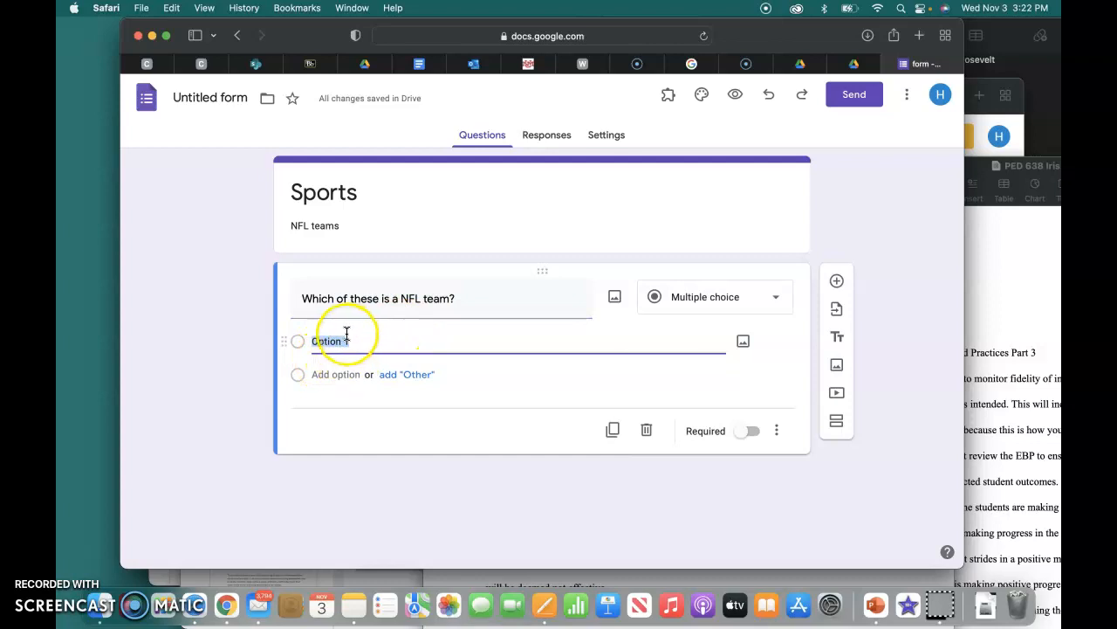
pyautogui.write('Cowboys')
pyautogui.click(342, 374)
pyautogui.write('Y')
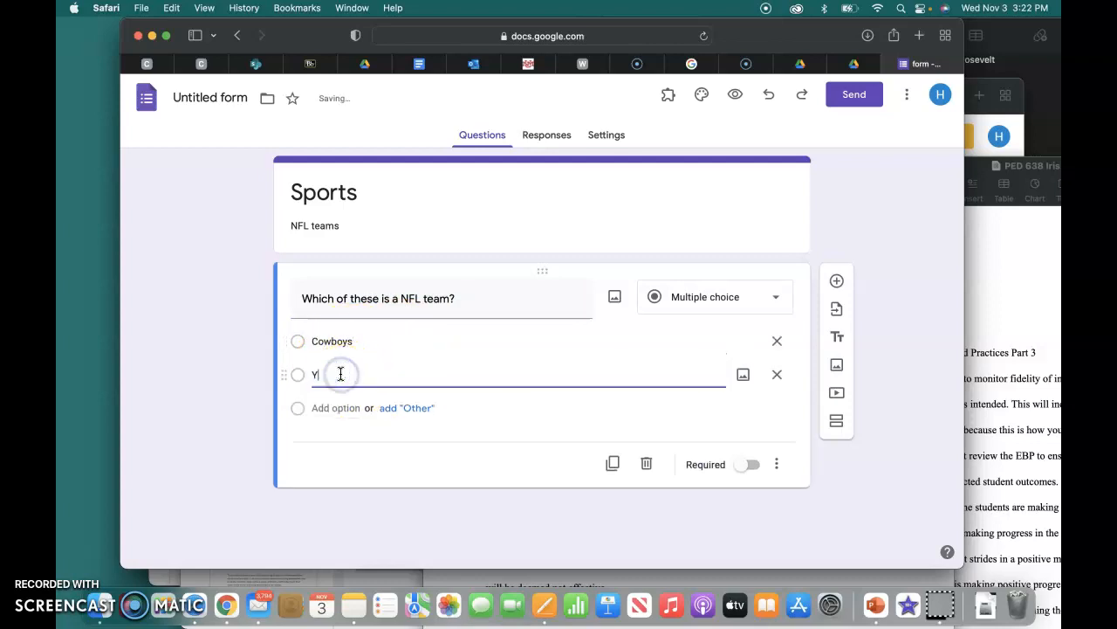
pyautogui.write('ankees')
pyautogui.click(323, 407)
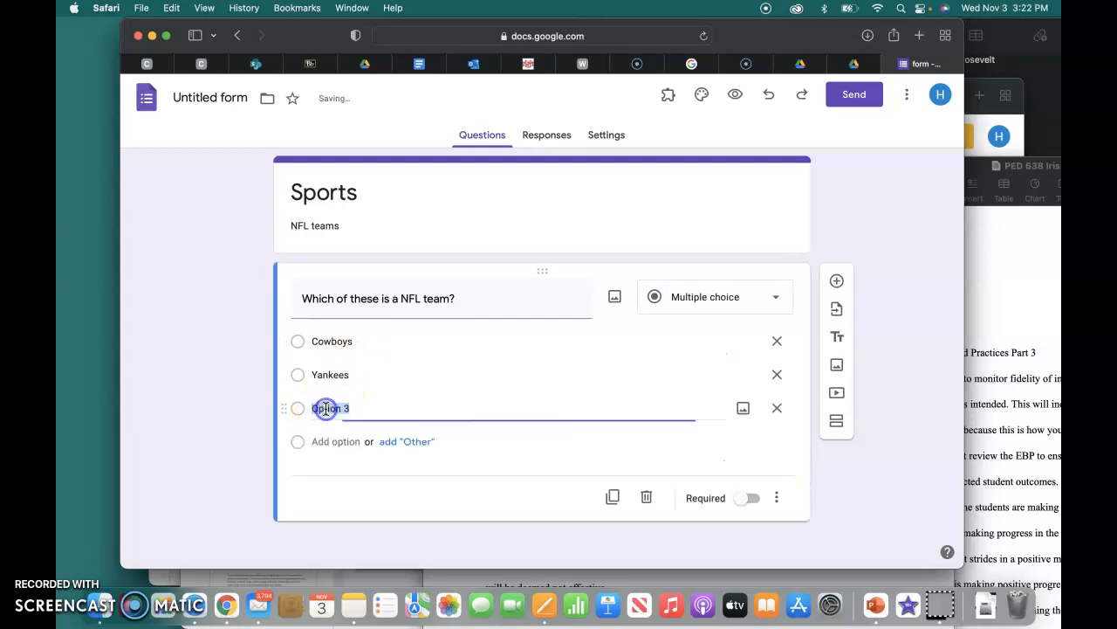
pyautogui.write('Red Sox')
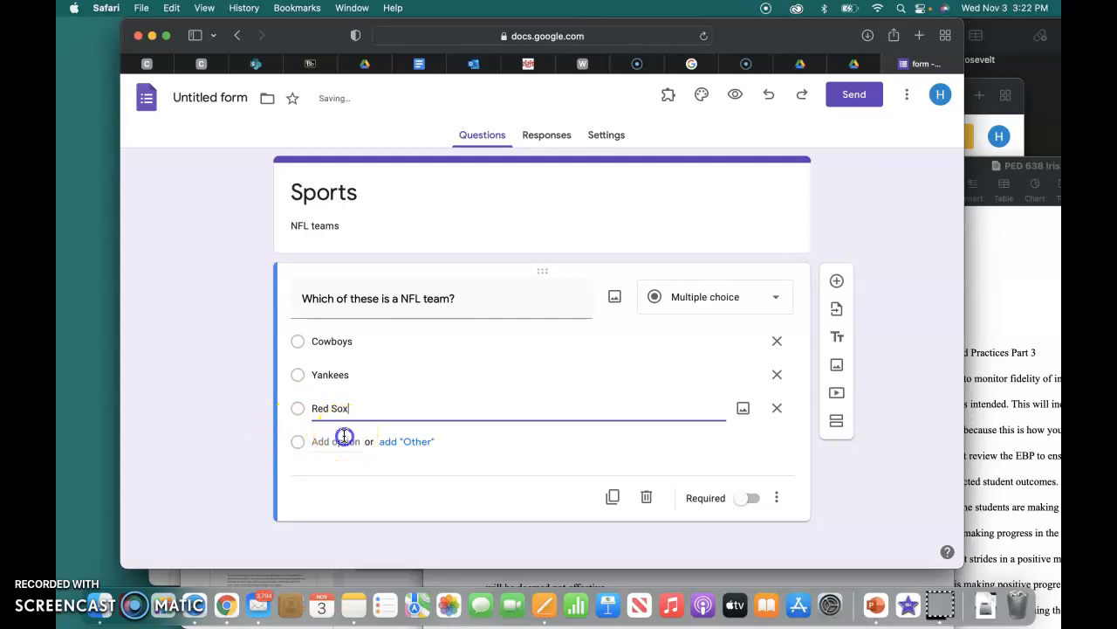
pyautogui.click(343, 439)
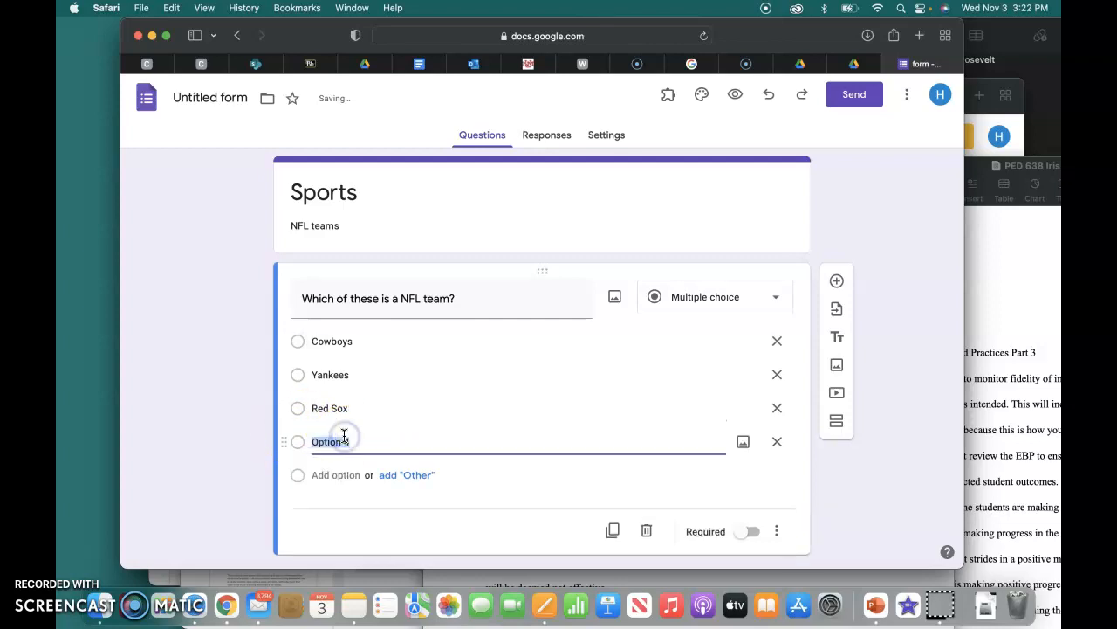
pyautogui.write('Lakers')
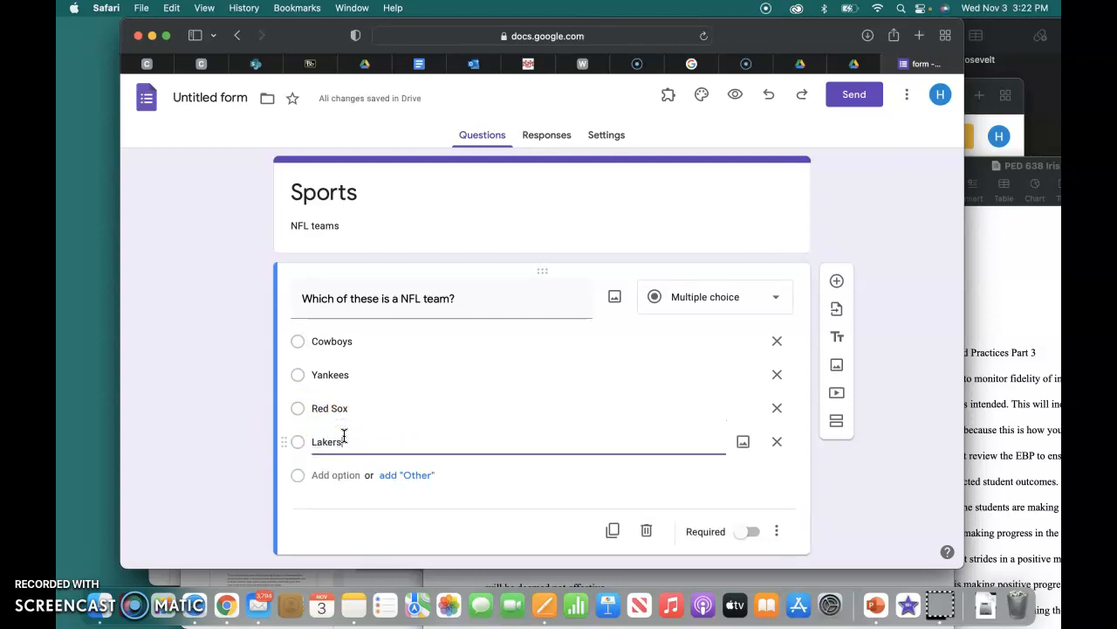
pyautogui.click(435, 515)
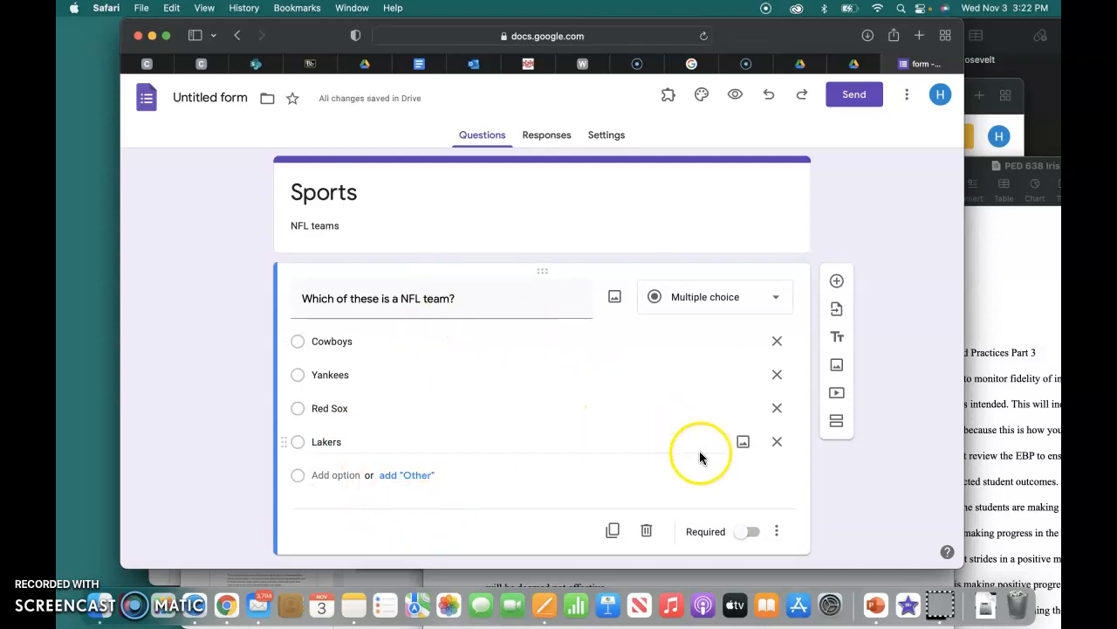
pyautogui.click(746, 533)
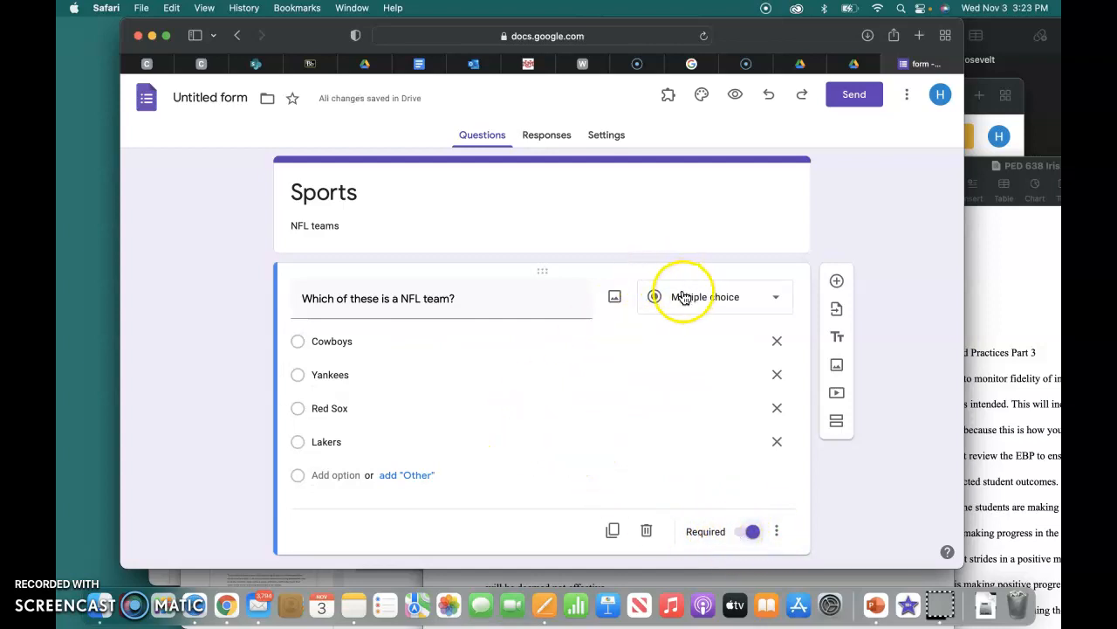
# - Turn the form into a quiz in its settings and review the grade release, locked mode and respondent options
pyautogui.click(606, 140)
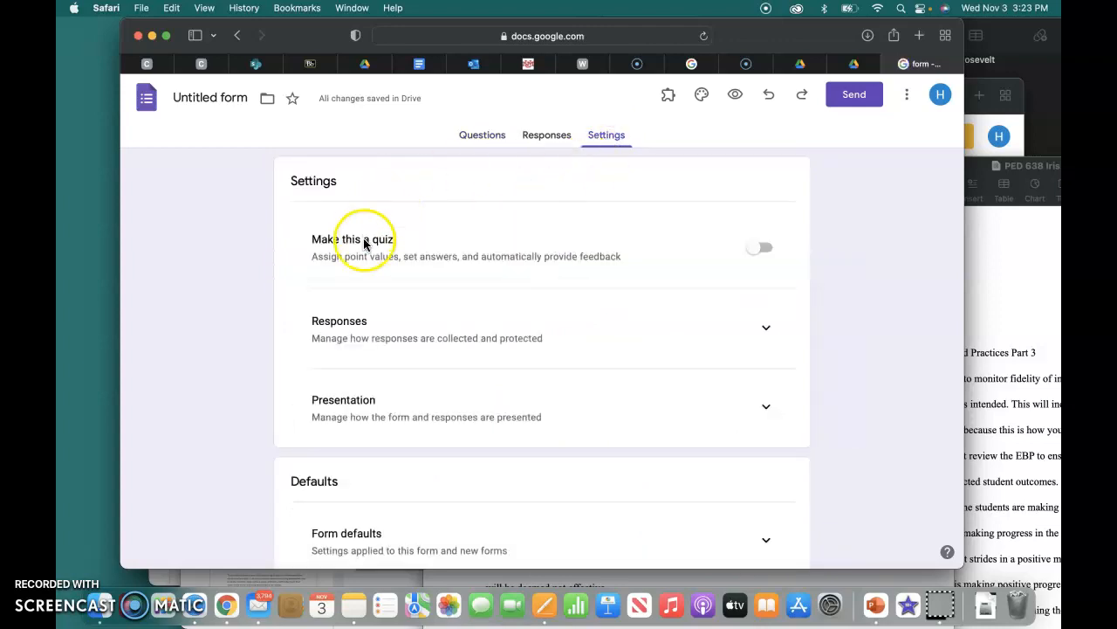
pyautogui.click(756, 248)
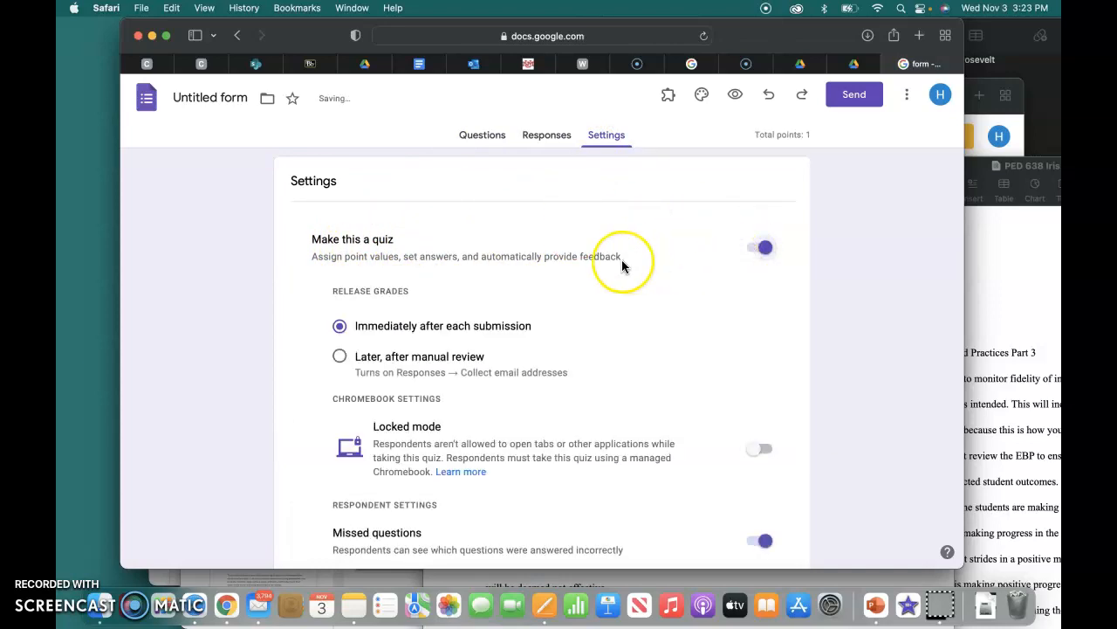
pyautogui.scroll(-3, 622, 262)
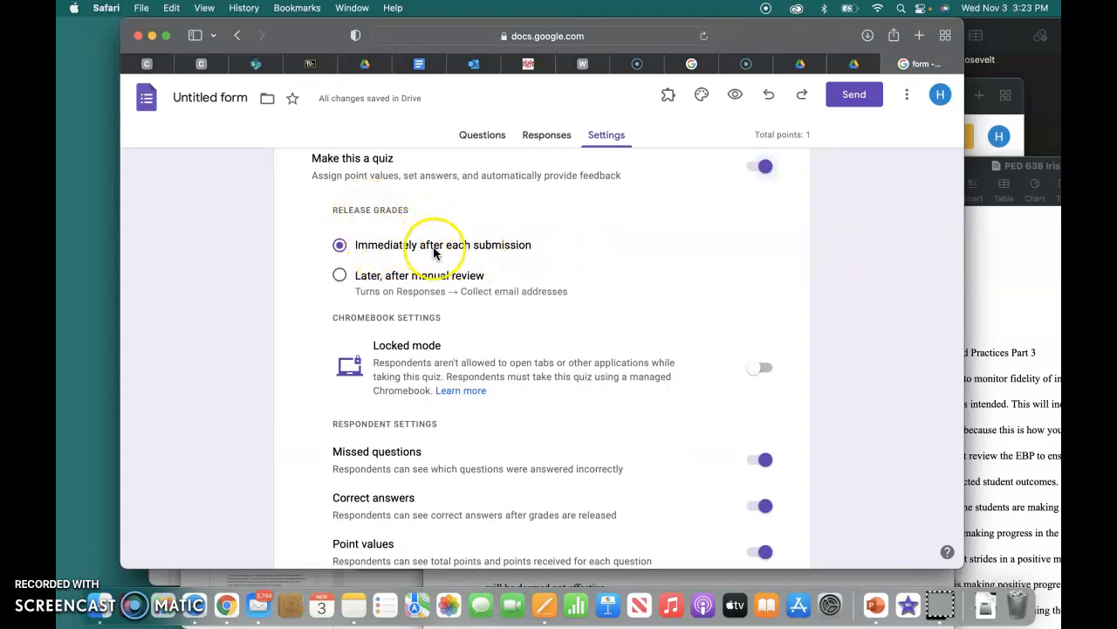
pyautogui.scroll(-2, 587, 253)
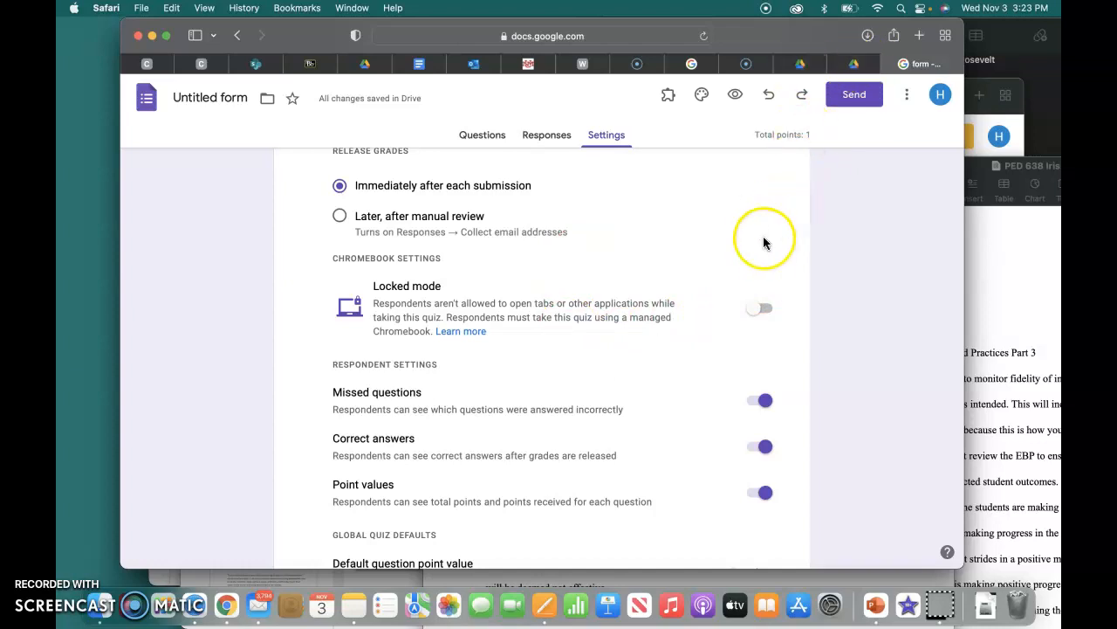
# - Add a second question to the Sports form with the text "Which of these is a NFL team?"
pyautogui.scroll(-3, 757, 237)
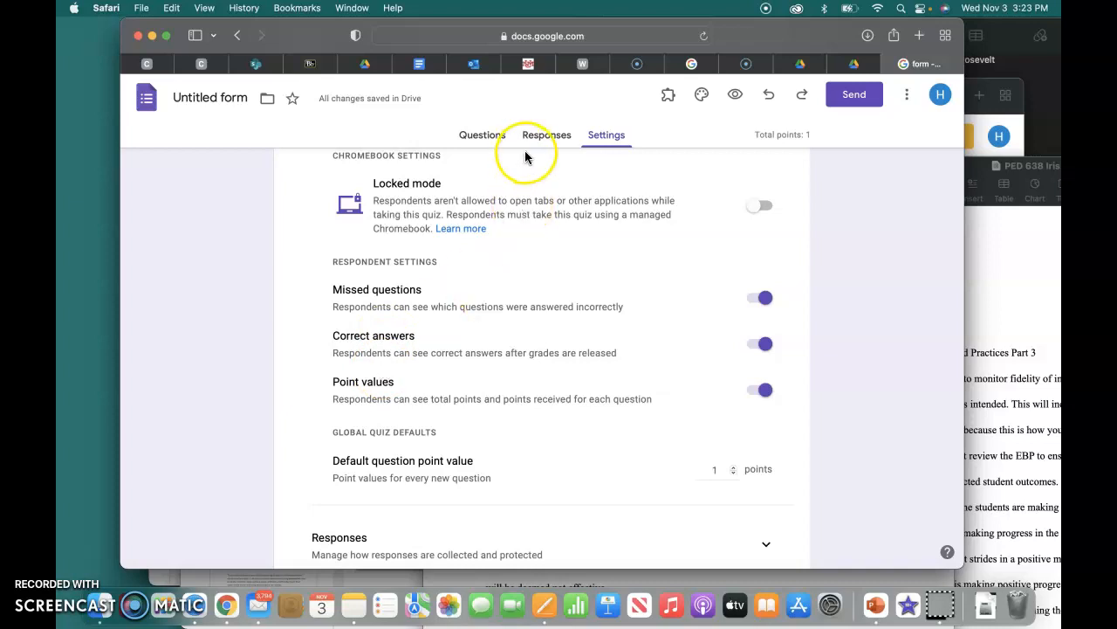
pyautogui.click(485, 138)
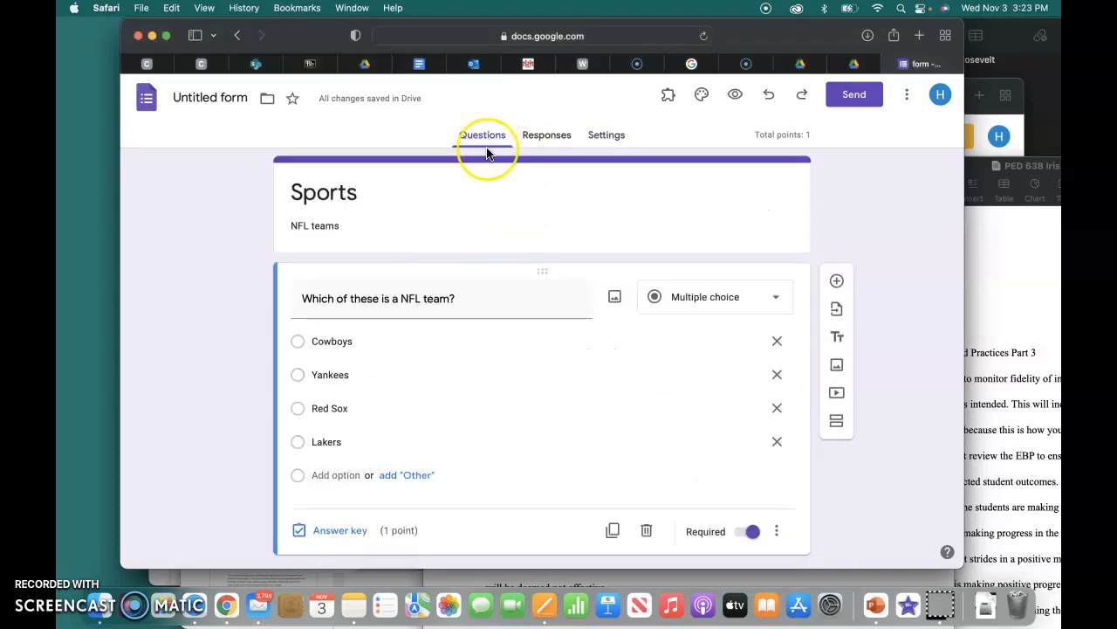
pyautogui.scroll(-1, 491, 235)
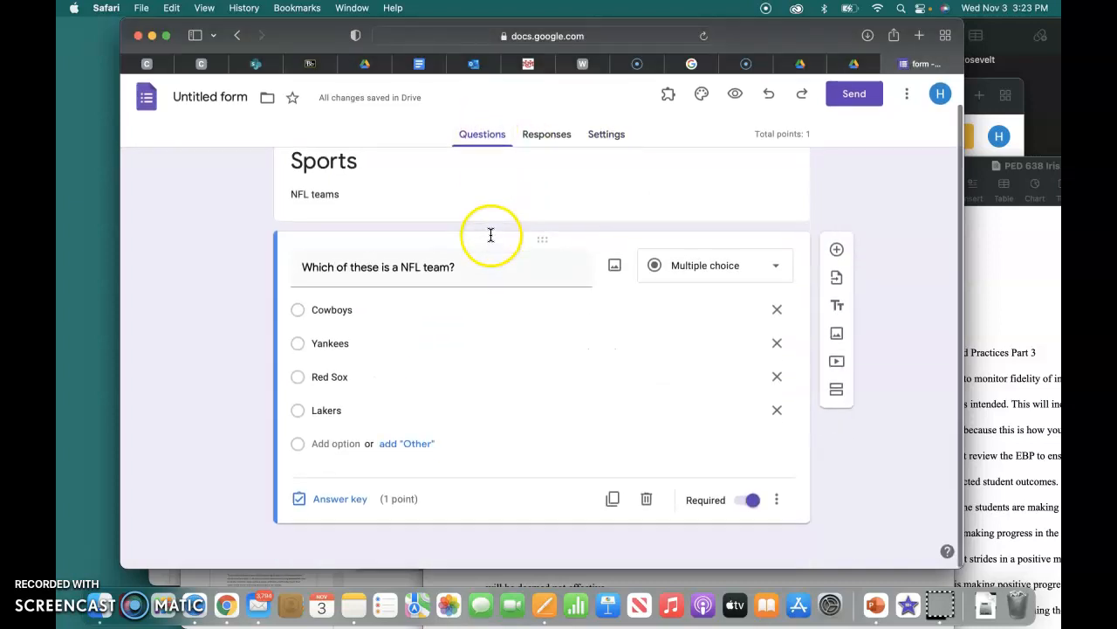
pyautogui.click(836, 249)
pyautogui.write('Wh')
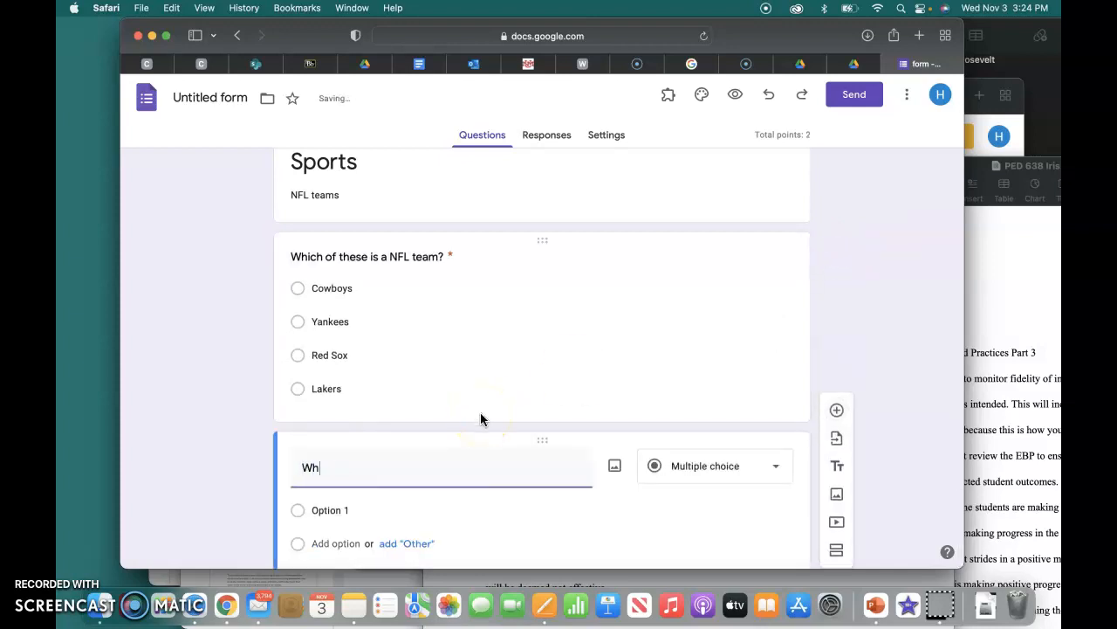
pyautogui.write('ich of these is a NFL te')
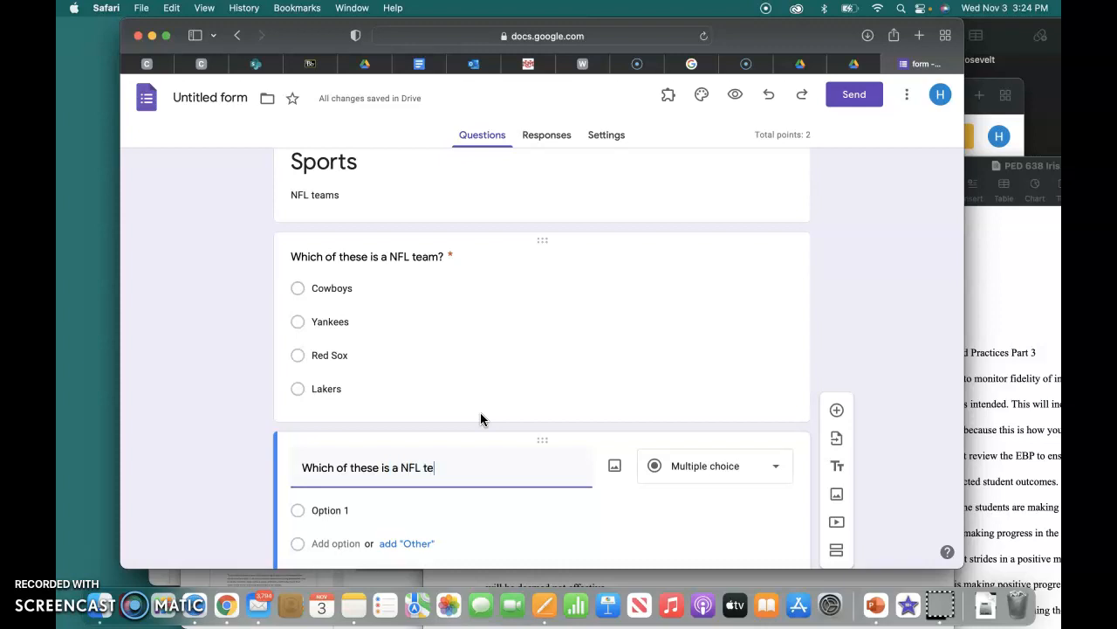
pyautogui.write('am?')
# - Change the second question's type to Checkboxes
pyautogui.scroll(-2, 450, 419)
pyautogui.click(360, 417)
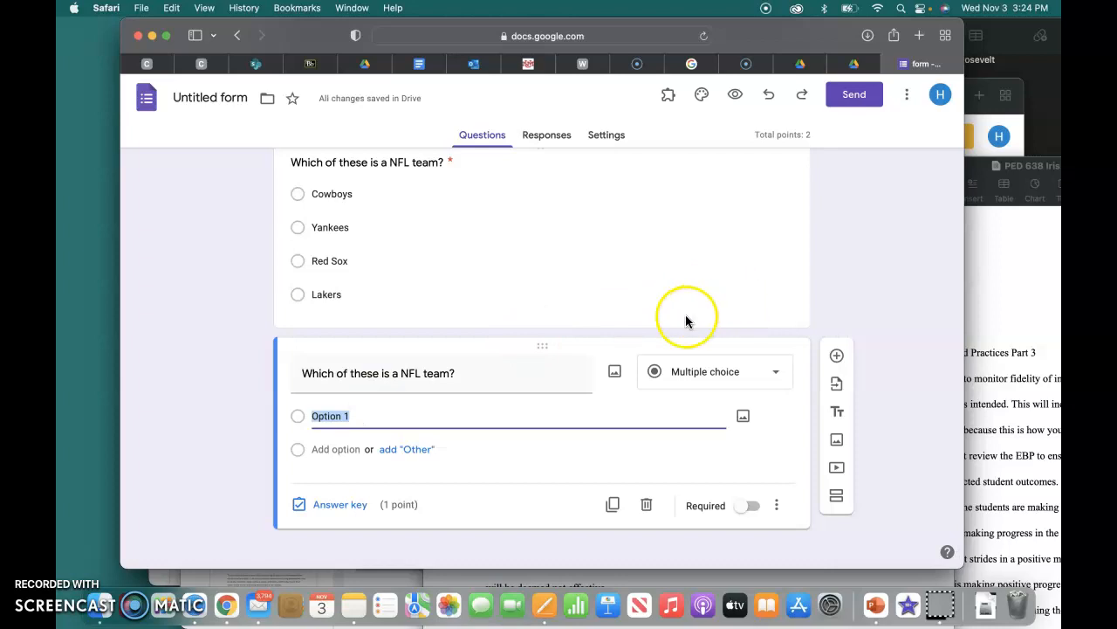
pyautogui.click(739, 372)
pyautogui.click(717, 271)
# - Add the options Cowboys, Patriots, Rangers and Blue Jays to the checkbox question and make it required
pyautogui.click(339, 415)
pyautogui.write('Cowboys')
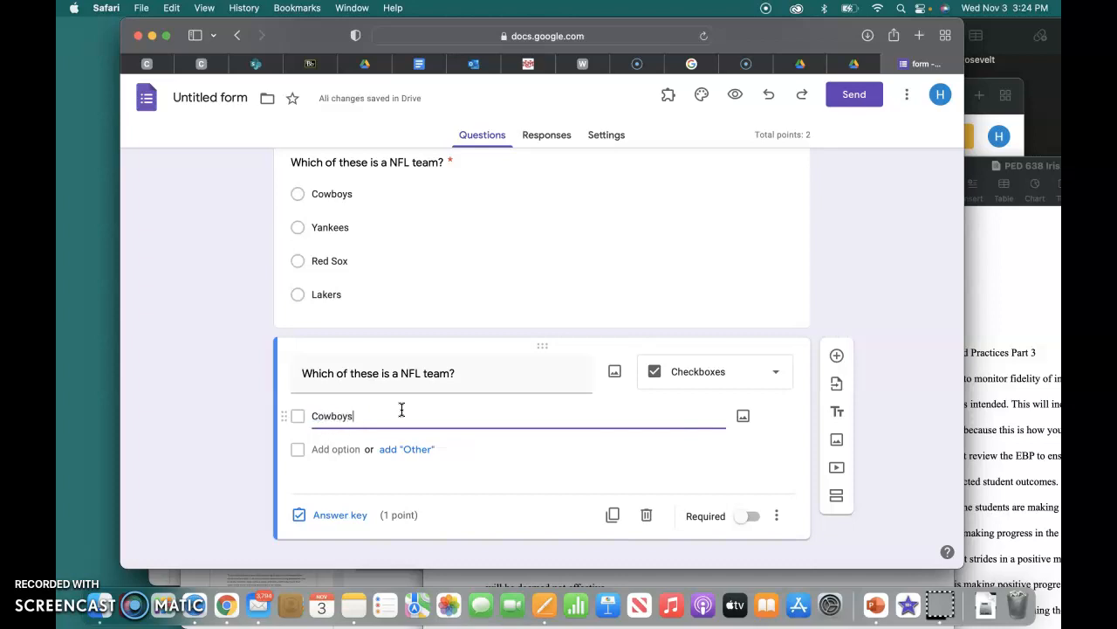
pyautogui.click(353, 449)
pyautogui.write('Patriots')
pyautogui.click(332, 483)
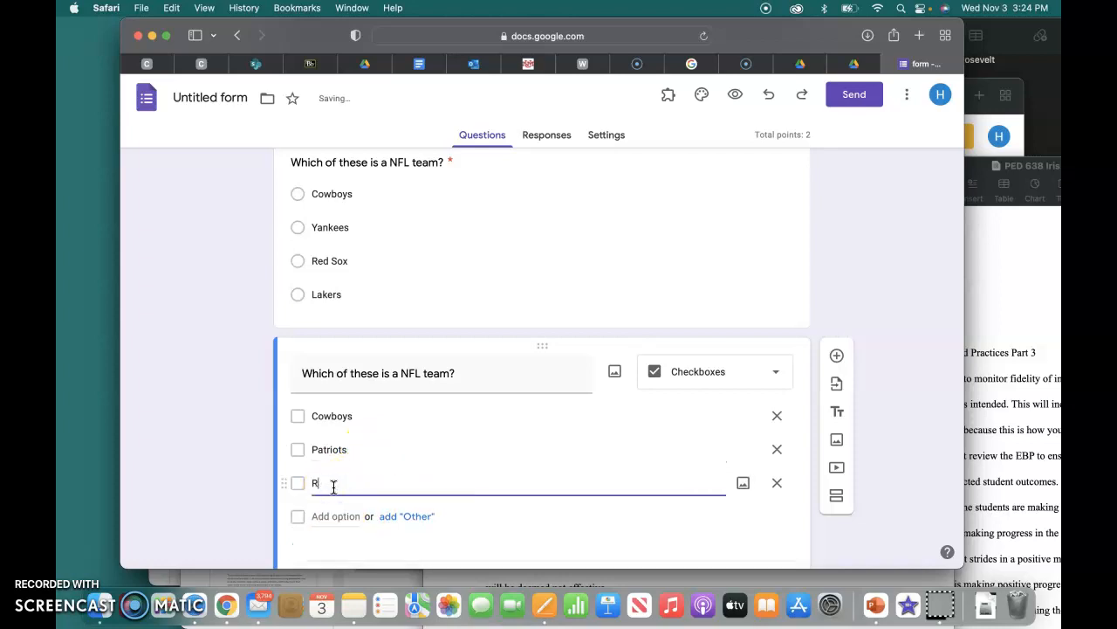
pyautogui.write('Rangers')
pyautogui.scroll(-1, 377, 458)
pyautogui.click(344, 487)
pyautogui.write('Blue Jays')
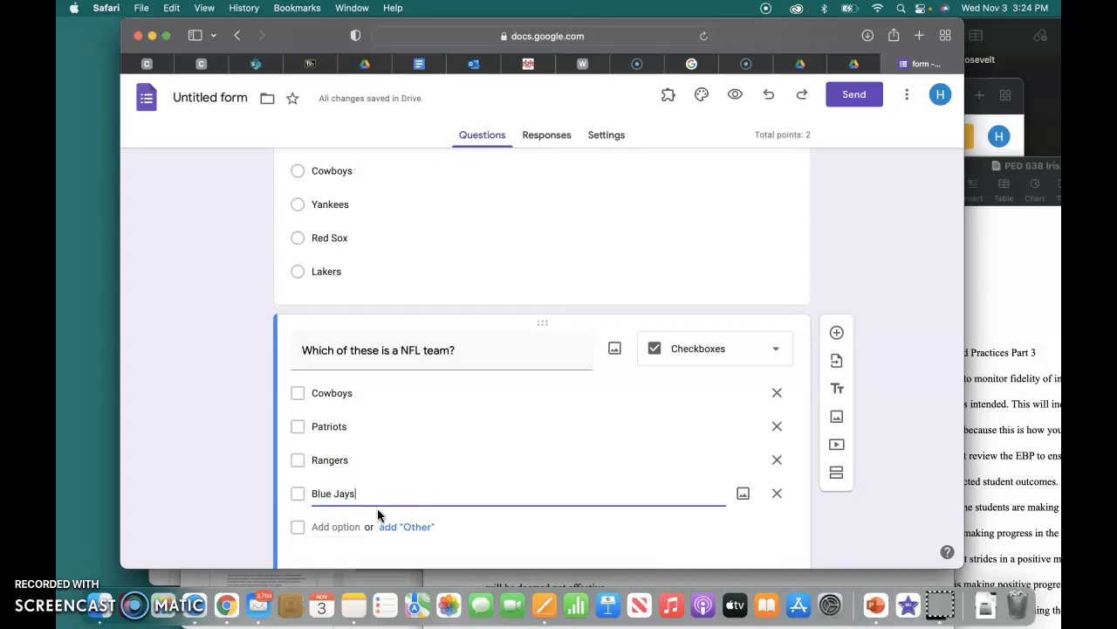
pyautogui.scroll(-2, 719, 533)
pyautogui.click(721, 526)
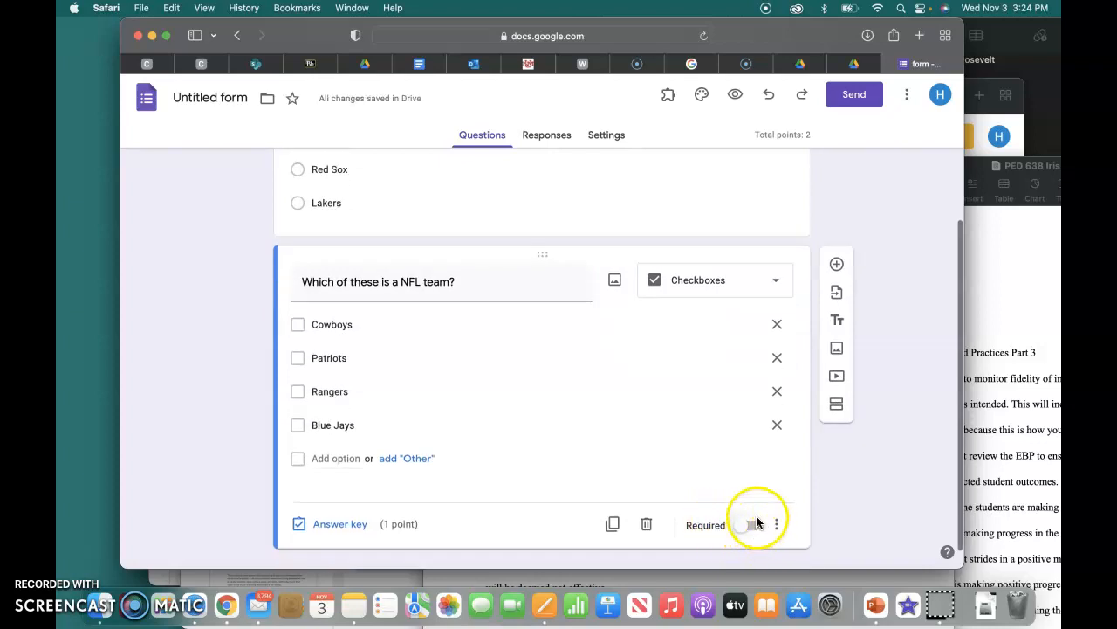
pyautogui.click(749, 530)
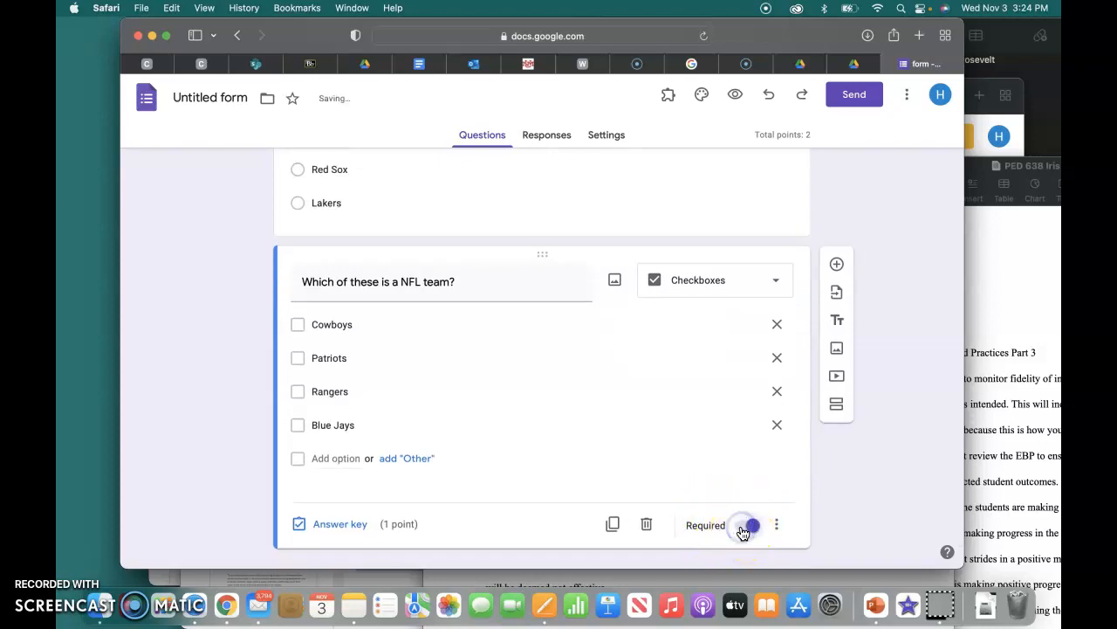
# - Mark Cowboys as the correct answer in the answer key of the multiple-choice question
pyautogui.scroll(5, 541, 310)
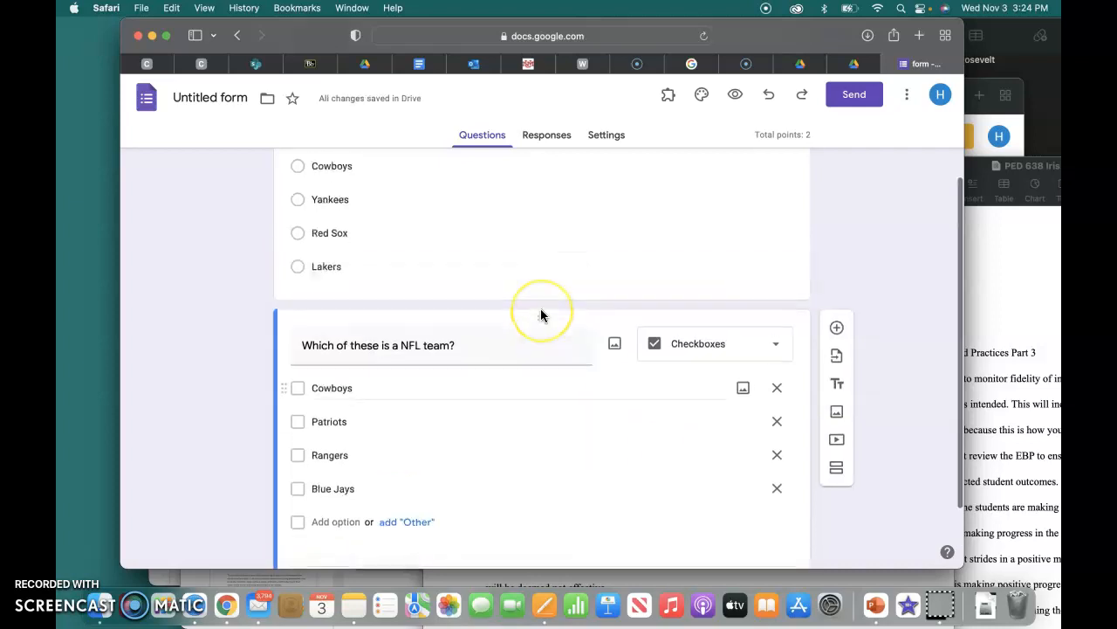
pyautogui.click(540, 311)
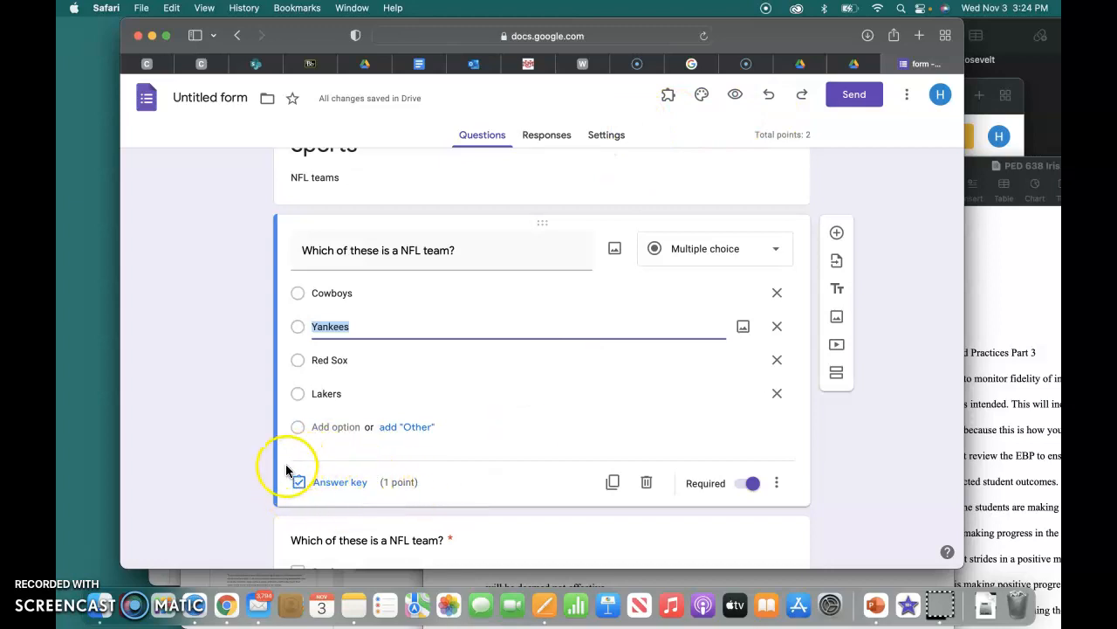
pyautogui.click(342, 489)
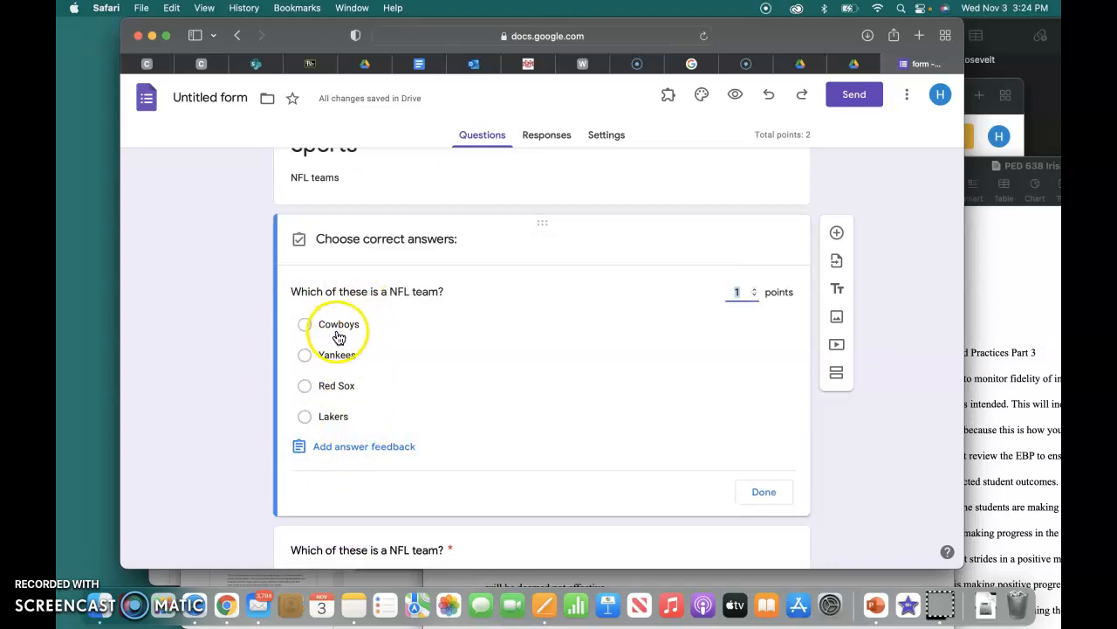
pyautogui.click(304, 327)
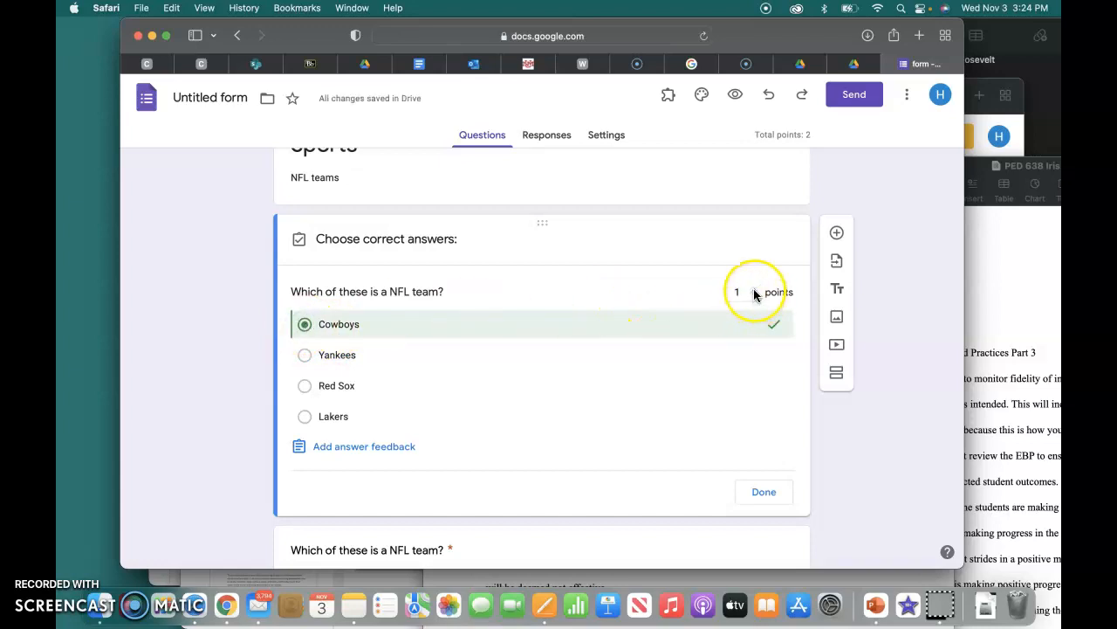
pyautogui.click(765, 491)
# - Move the Cowboys option below Blue Jays in the checkbox question
pyautogui.scroll(-4, 347, 326)
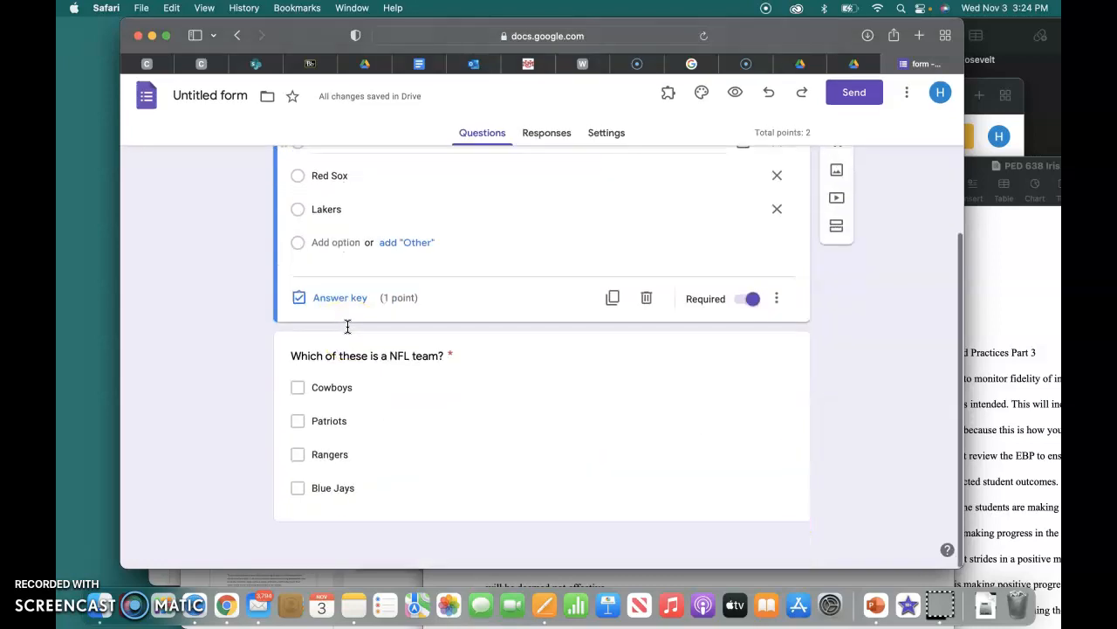
pyautogui.click(441, 367)
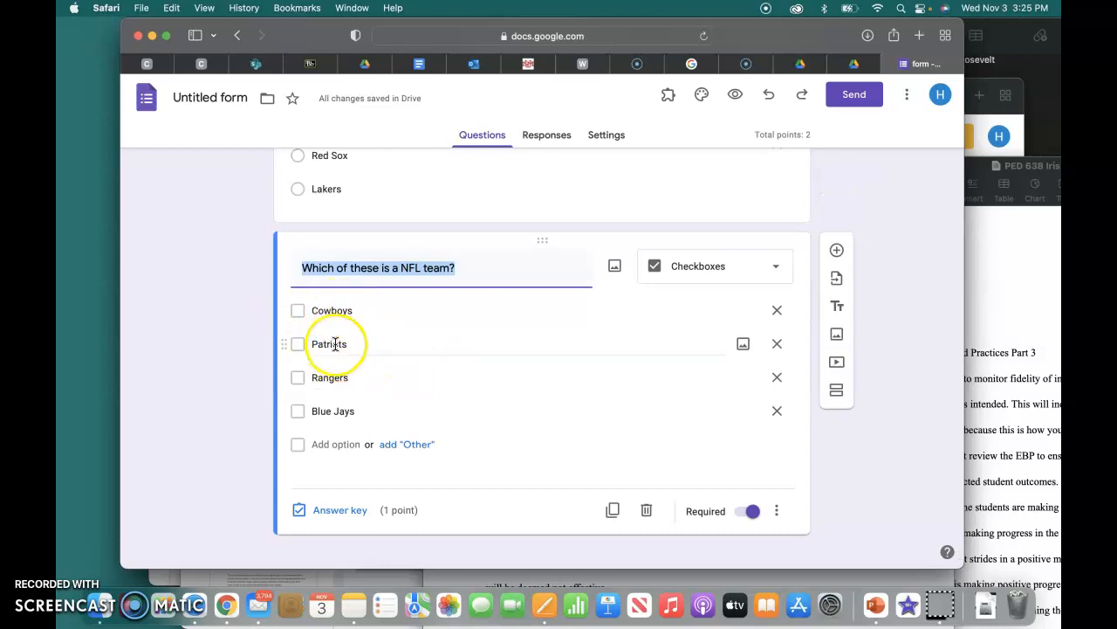
pyautogui.moveTo(287, 310); pyautogui.dragTo(306, 410)
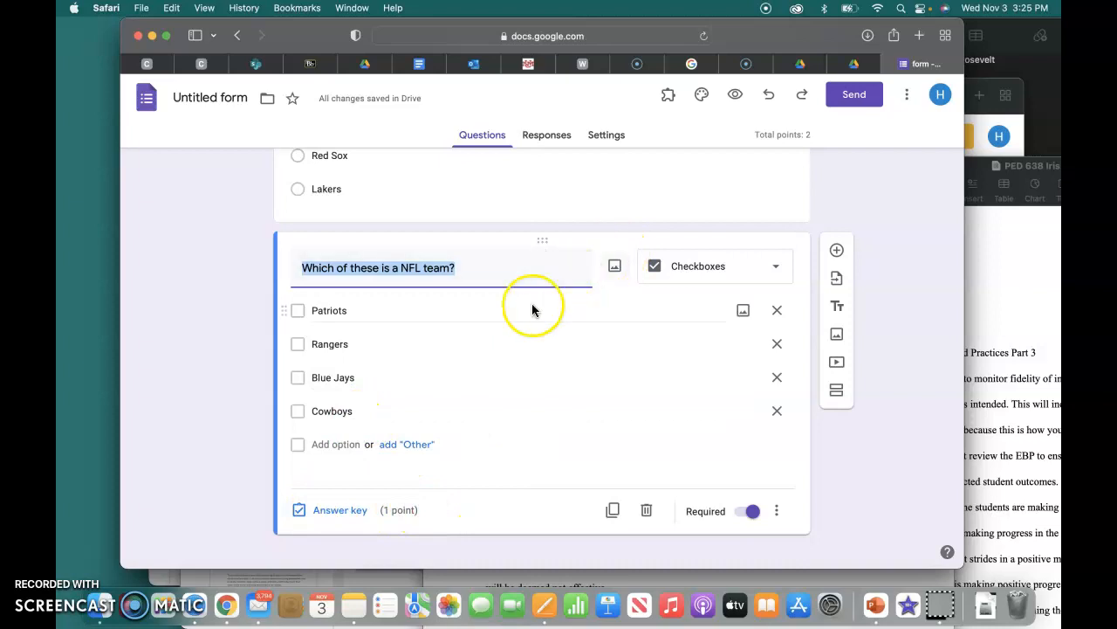
# - Mark Patriots and Cowboys as the correct answers in the checkbox question's answer key
pyautogui.click(341, 516)
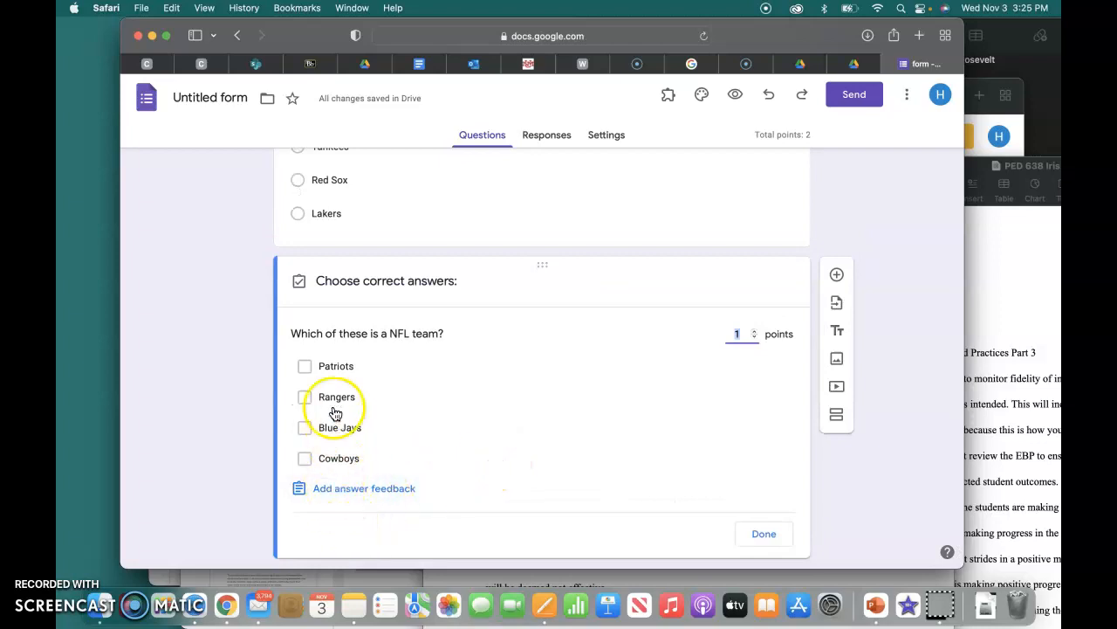
pyautogui.click(304, 367)
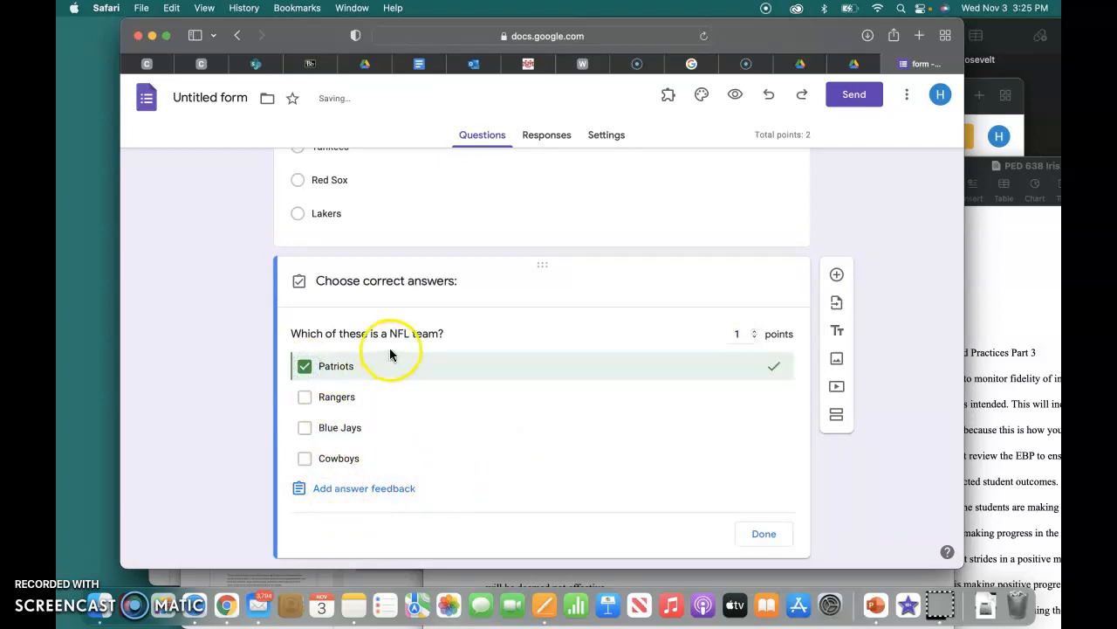
pyautogui.click(305, 459)
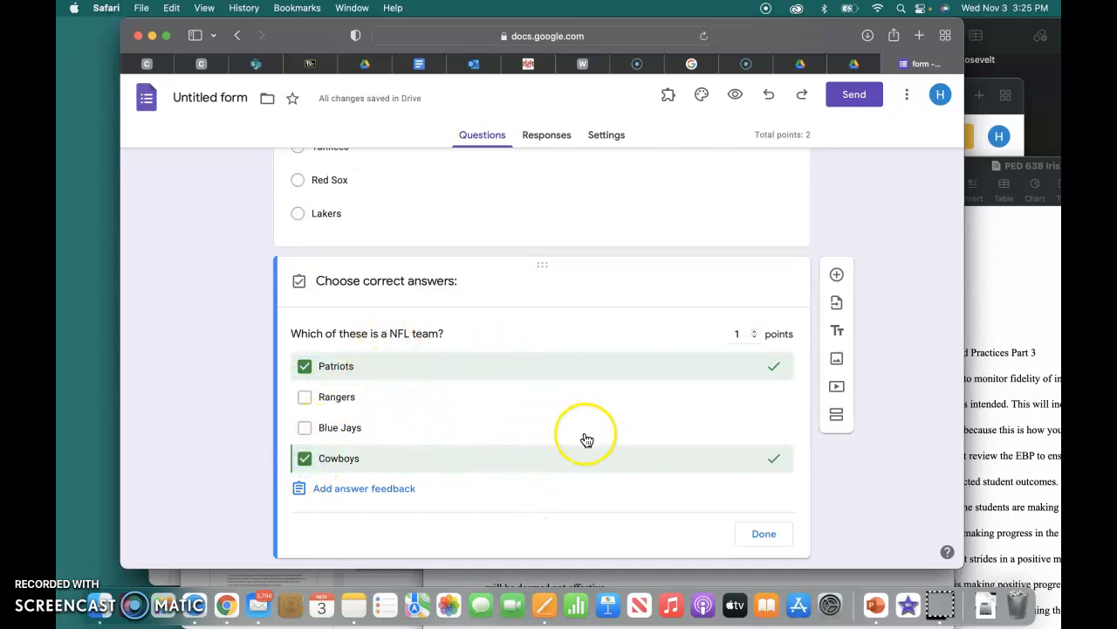
pyautogui.click(765, 536)
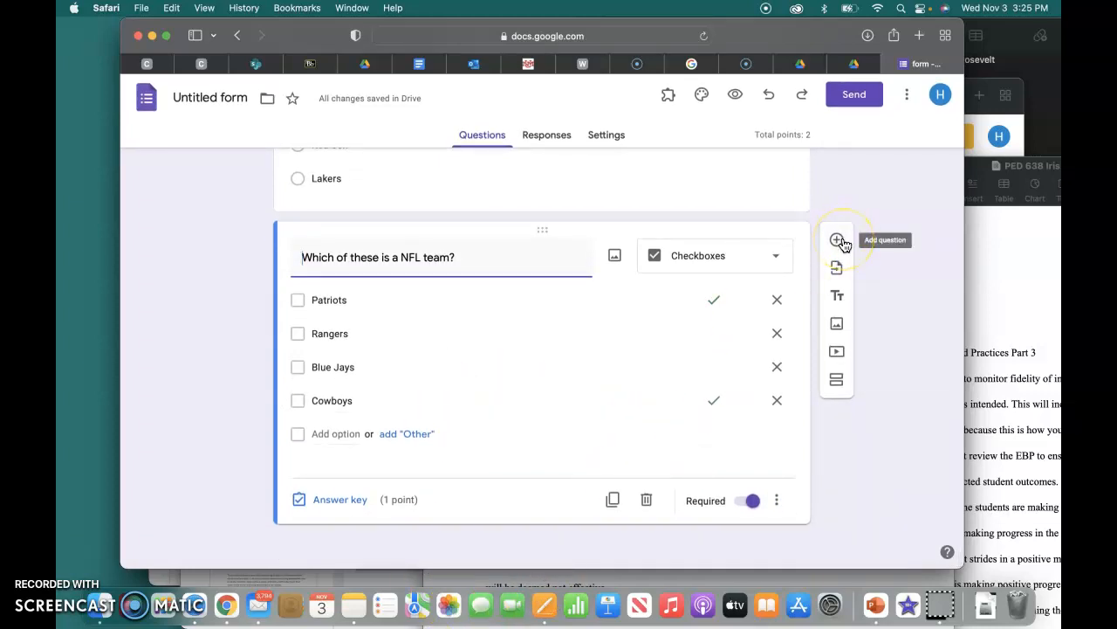
pyautogui.click(843, 299)
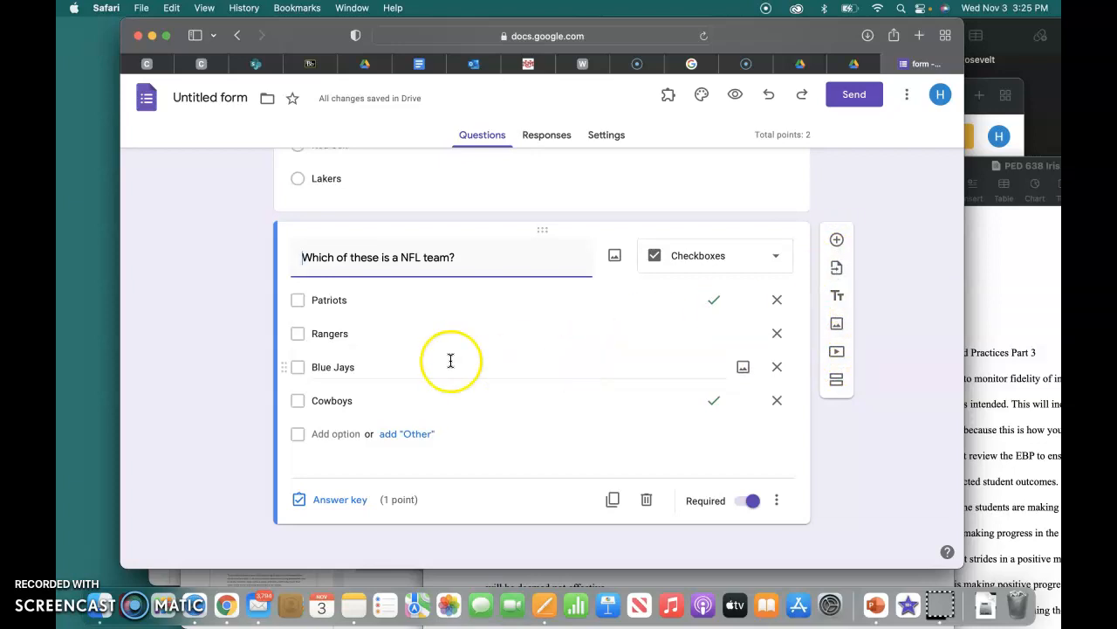
pyautogui.scroll(5, 235, 426)
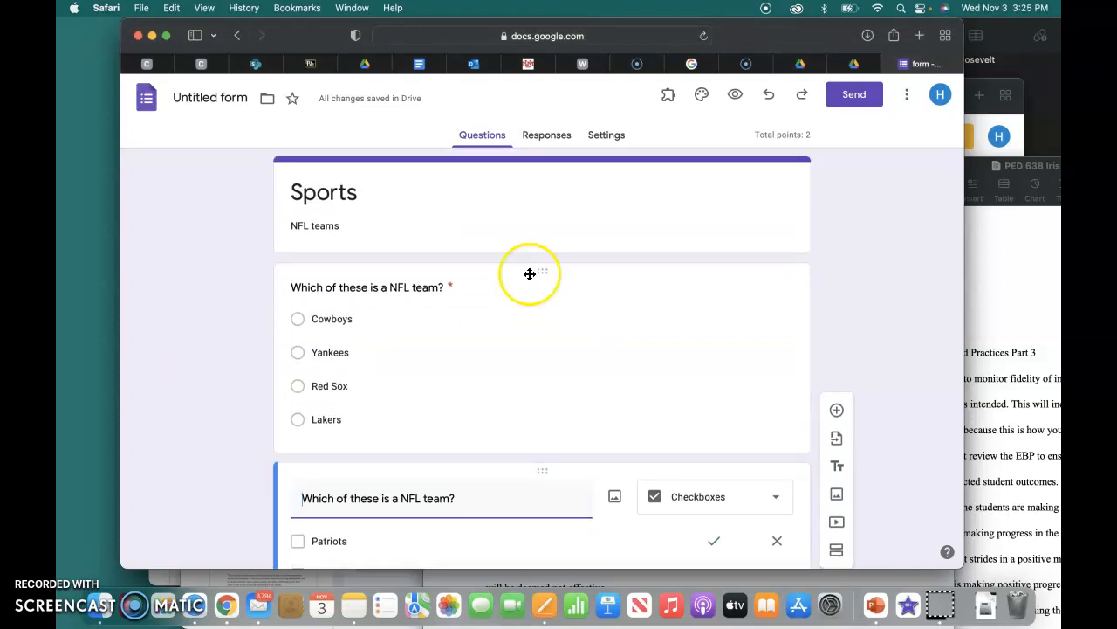
pyautogui.scroll(-5, 530, 274)
pyautogui.scroll(5, 530, 274)
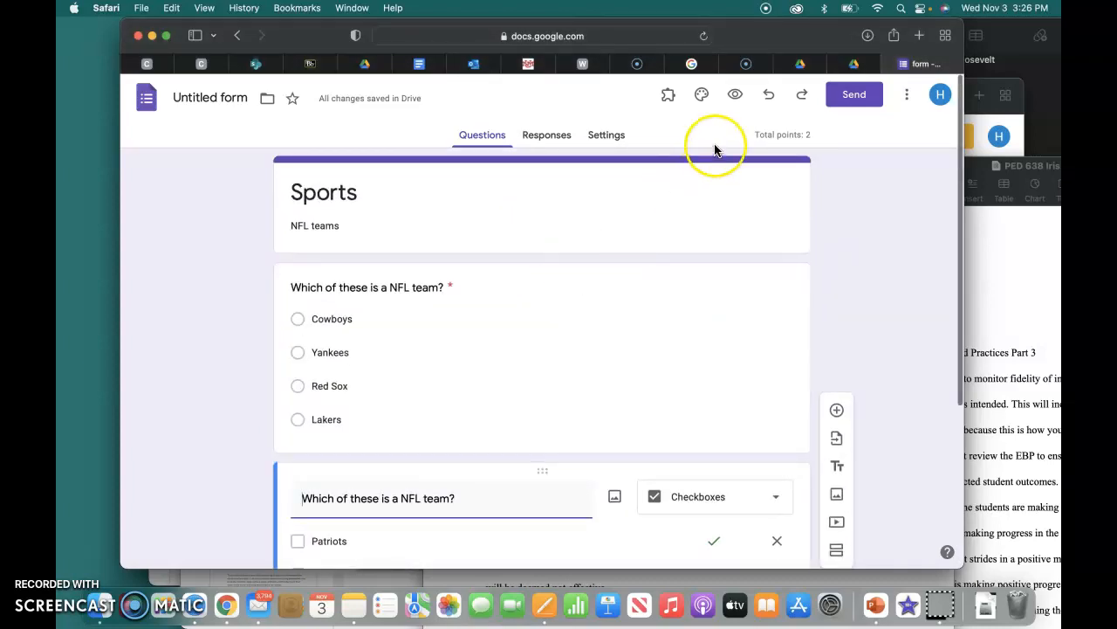
# - Preview the quiz and submit a test response with Cowboys for the first question and Blue Jays and Cowboys for the second
pyautogui.click(738, 99)
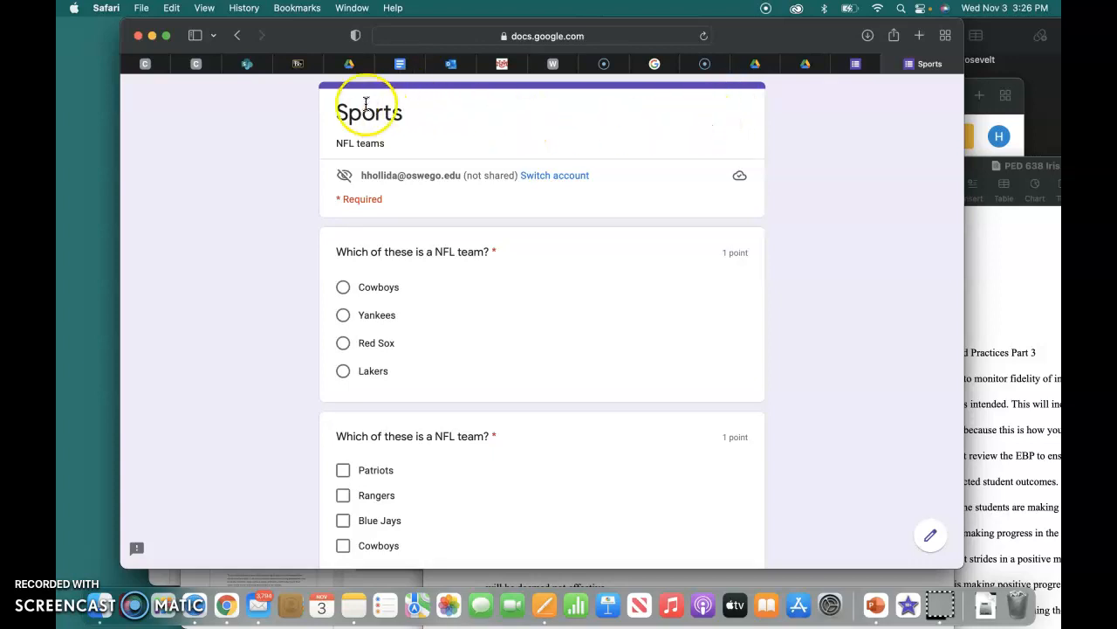
pyautogui.scroll(-1, 510, 310)
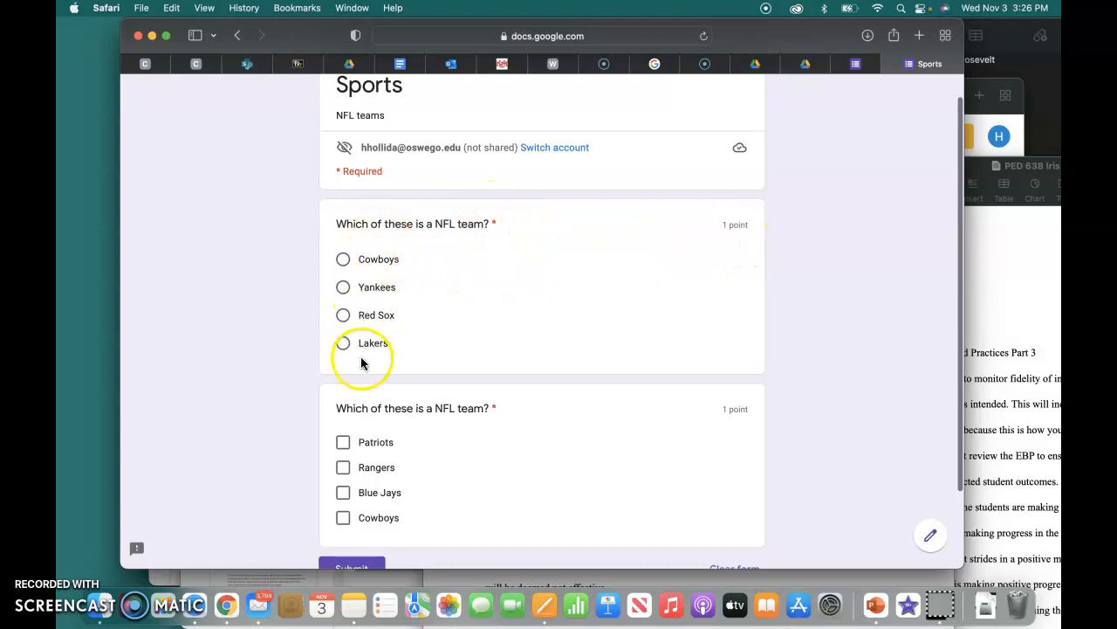
pyautogui.click(343, 259)
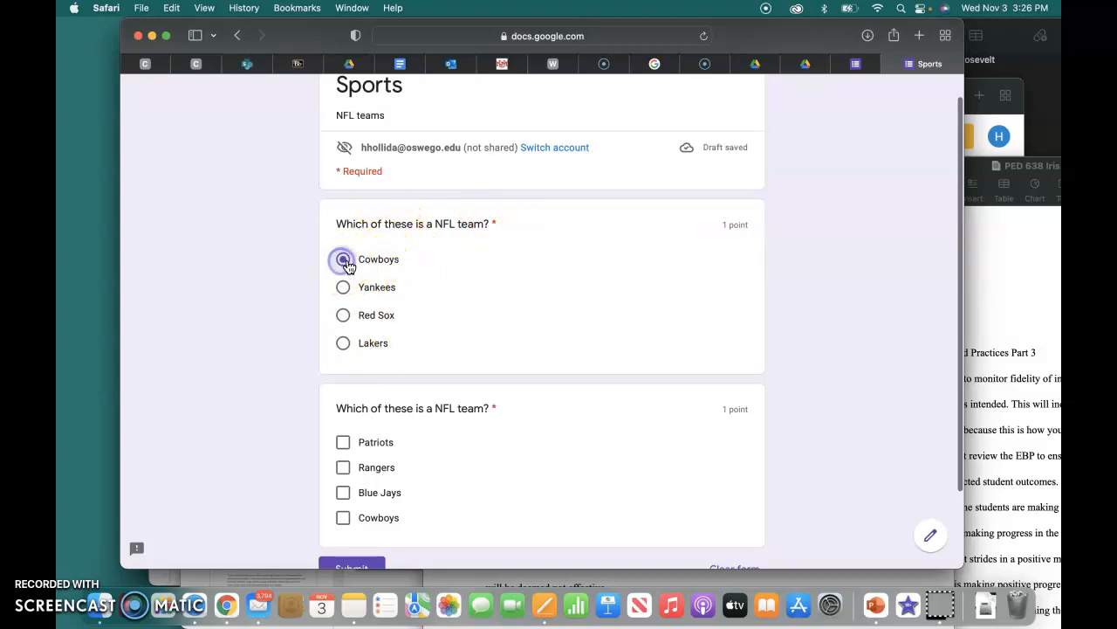
pyautogui.scroll(-3, 521, 305)
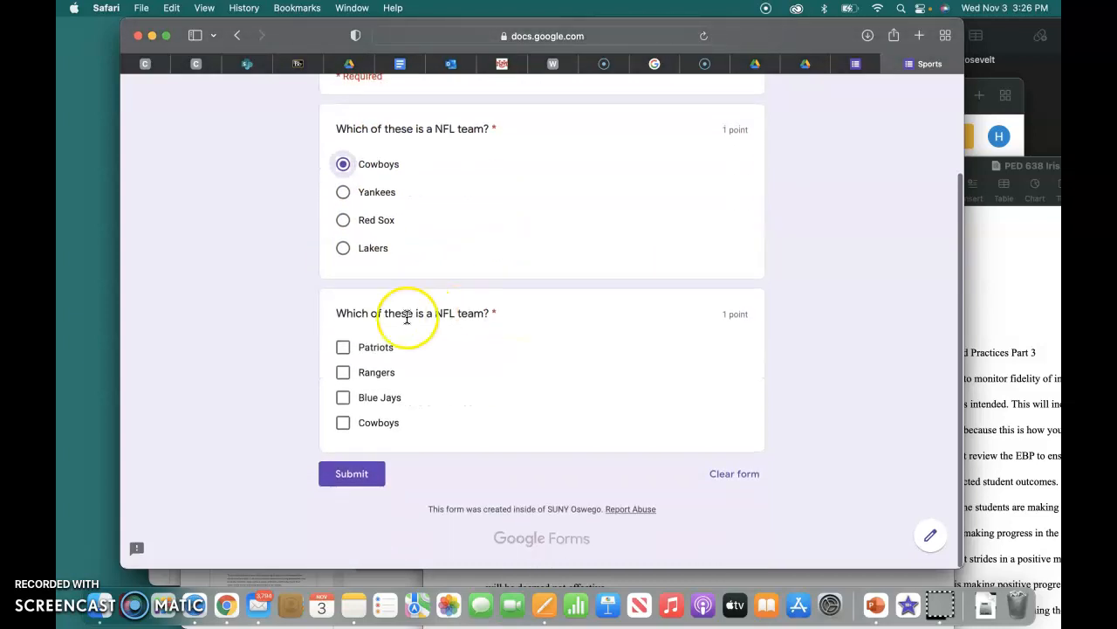
pyautogui.click(345, 424)
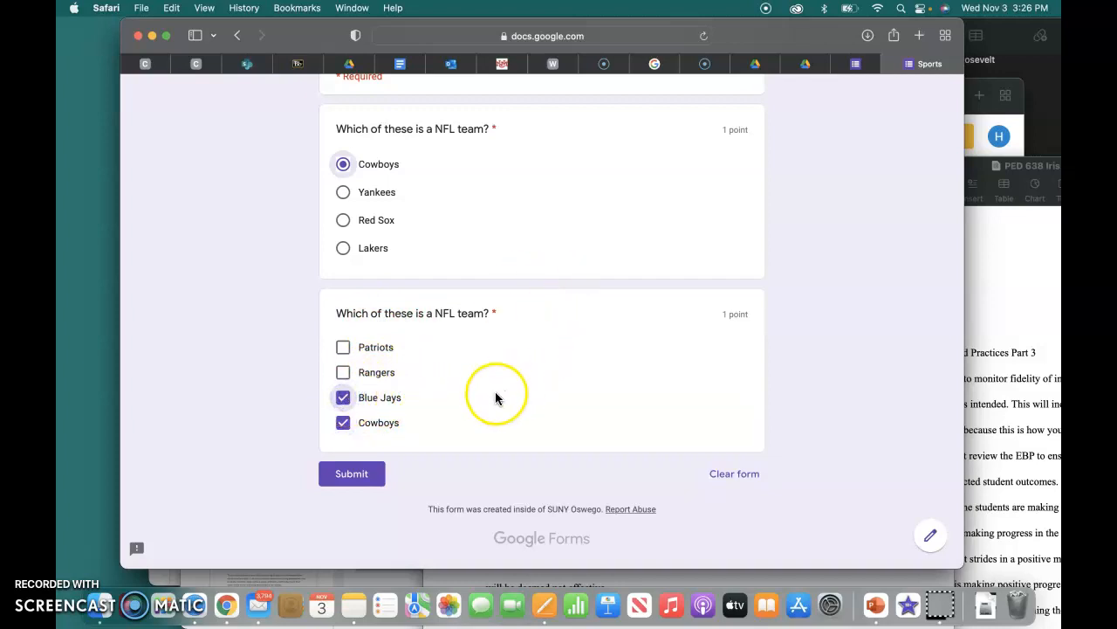
pyautogui.click(353, 473)
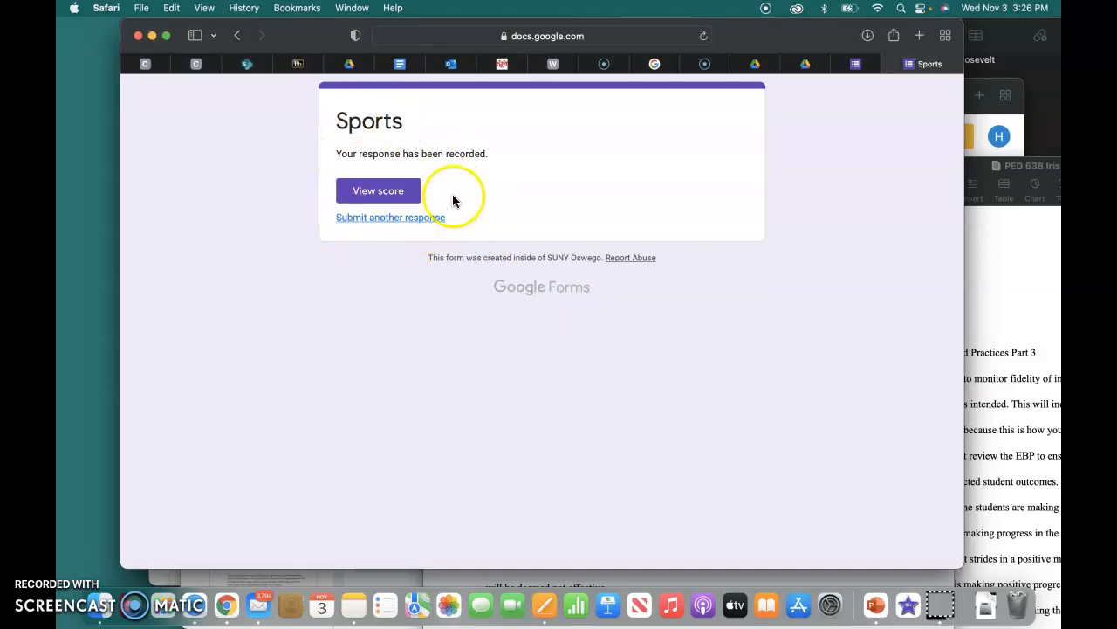
# - View the score of the submitted response and review the marking and correct answers for both questions
pyautogui.click(385, 192)
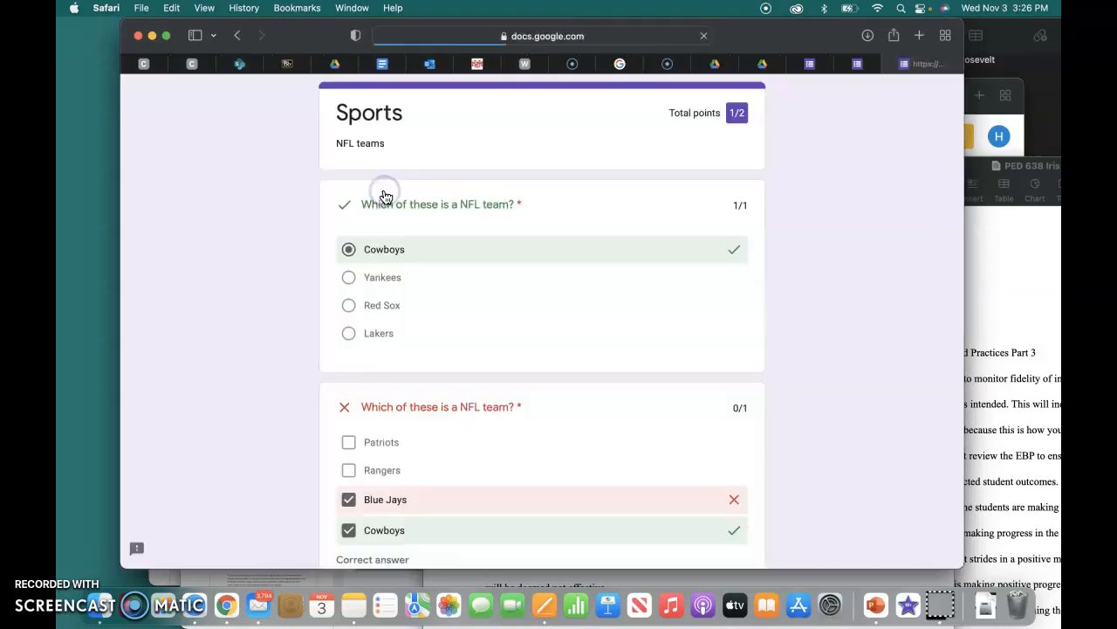
pyautogui.scroll(-1, 693, 217)
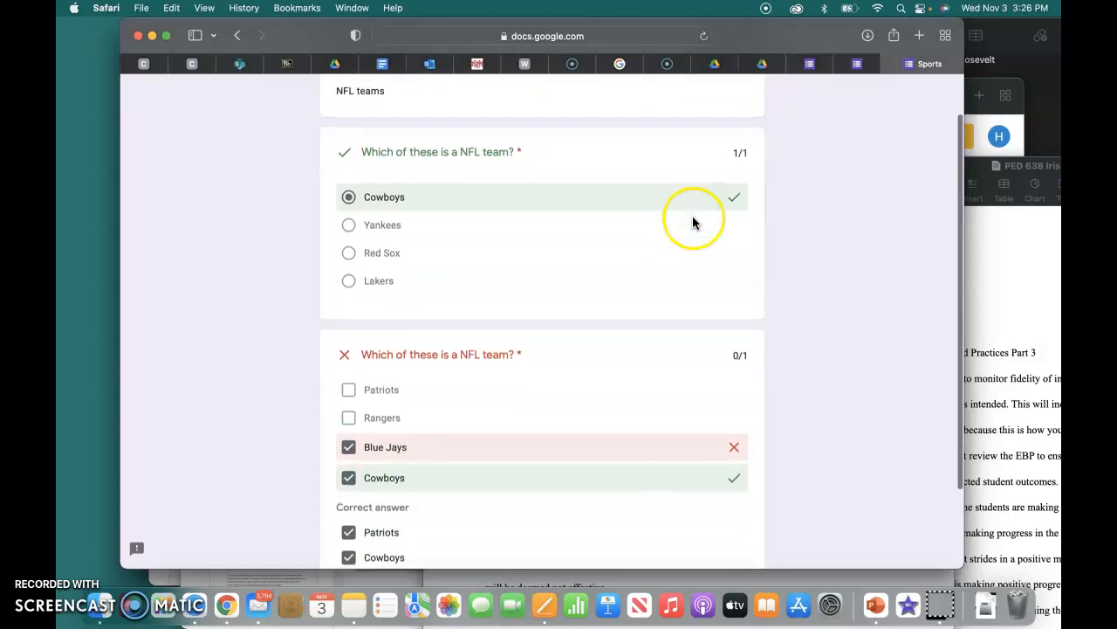
pyautogui.scroll(-1, 640, 206)
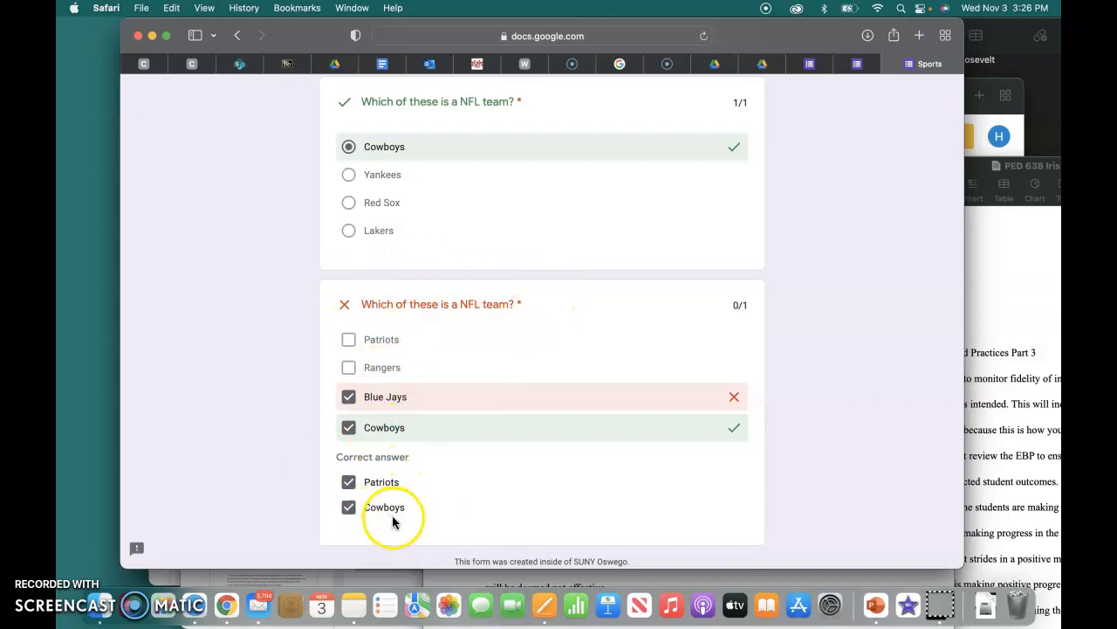
pyautogui.scroll(-2, 481, 436)
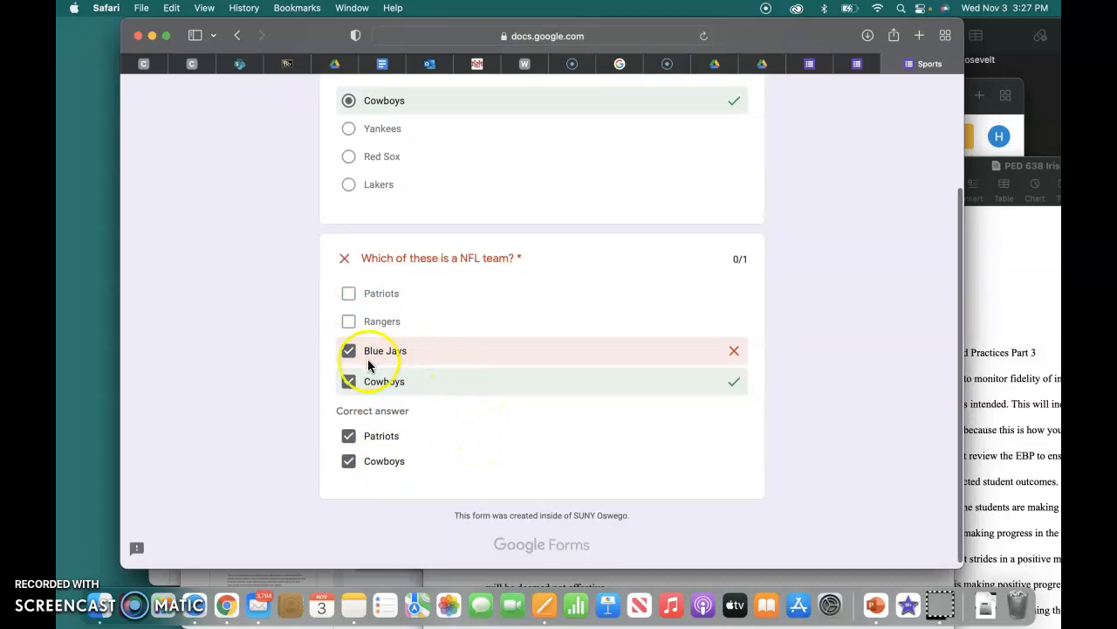
# - Close the Sports quiz's score page and response confirmation page to return to the form editor
pyautogui.scroll(4, 400, 447)
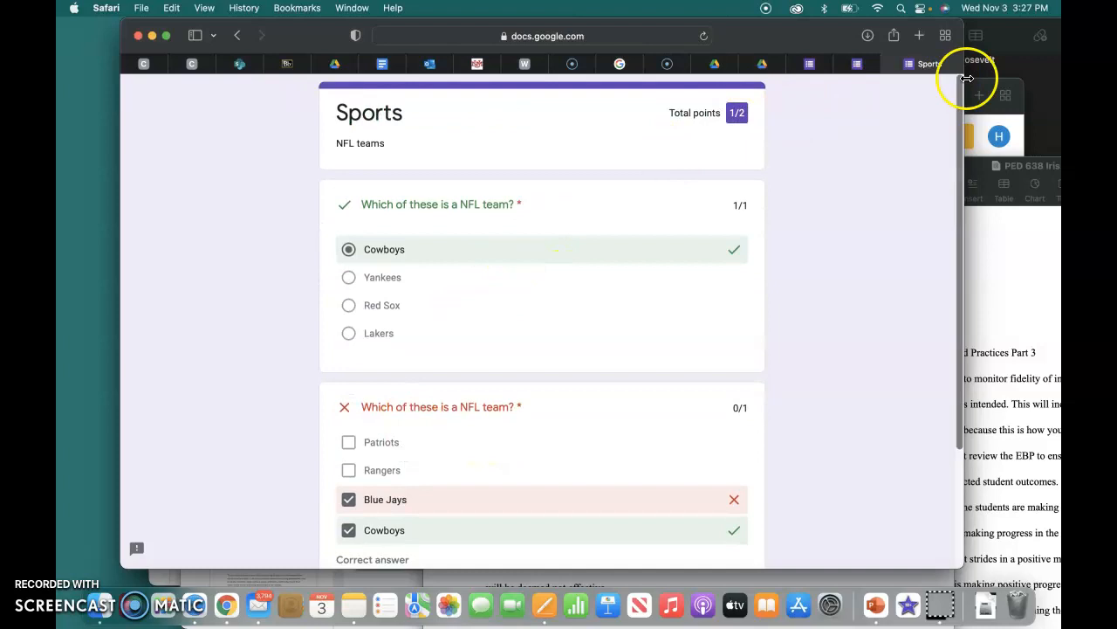
pyautogui.click(892, 64)
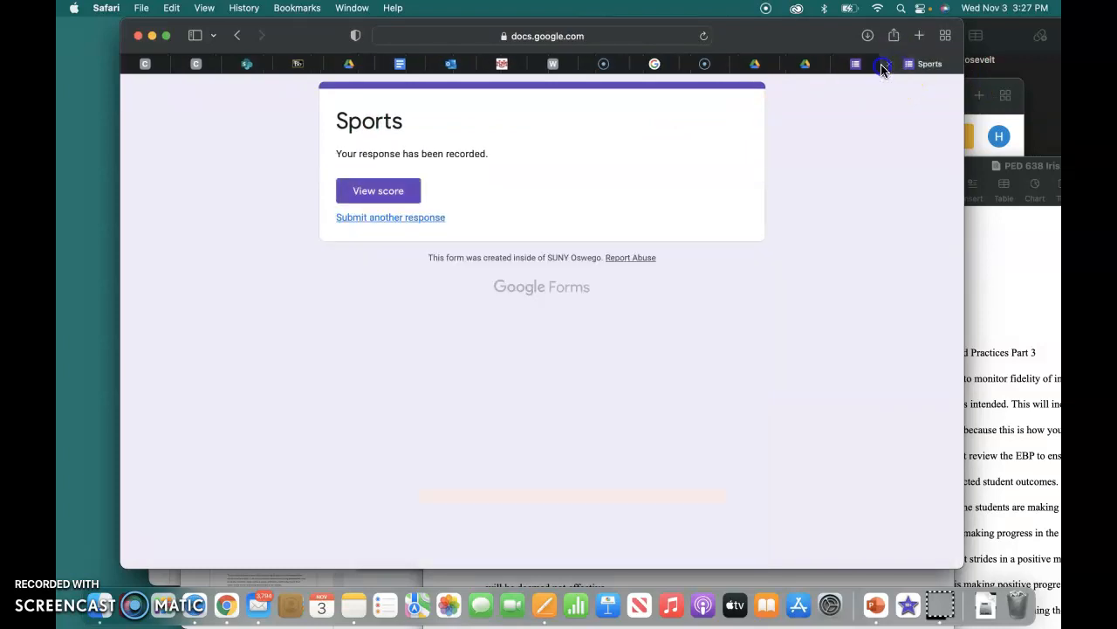
pyautogui.click(891, 64)
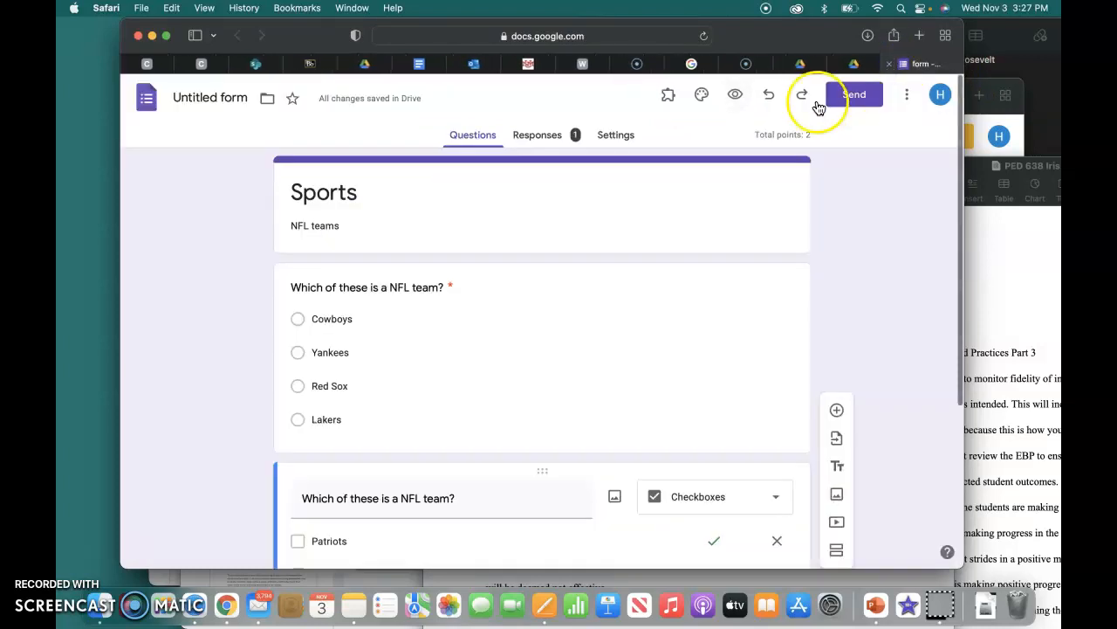
# - Switch to the Google Slides presentation, present the My Google Form Quiz slide, and open its quiz link
pyautogui.click(701, 65)
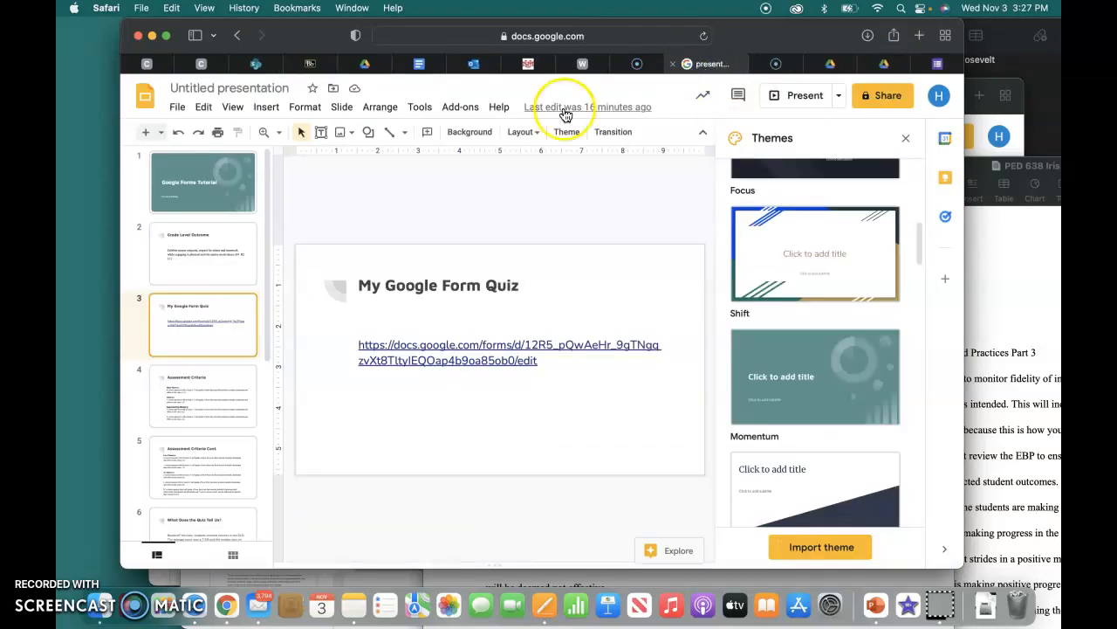
pyautogui.click(804, 97)
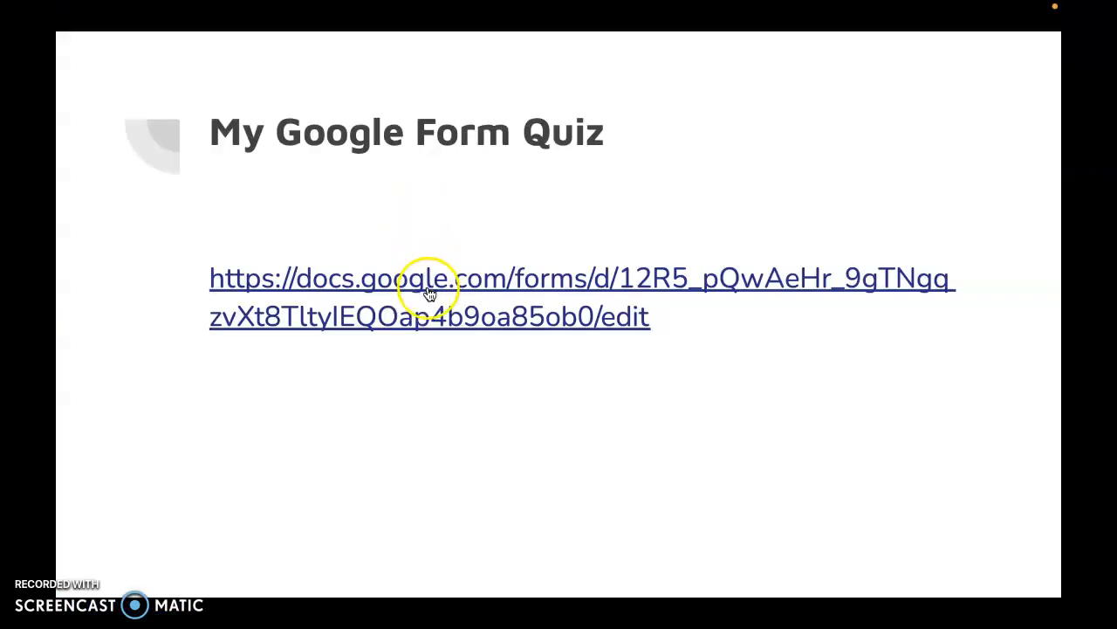
pyautogui.click(433, 308)
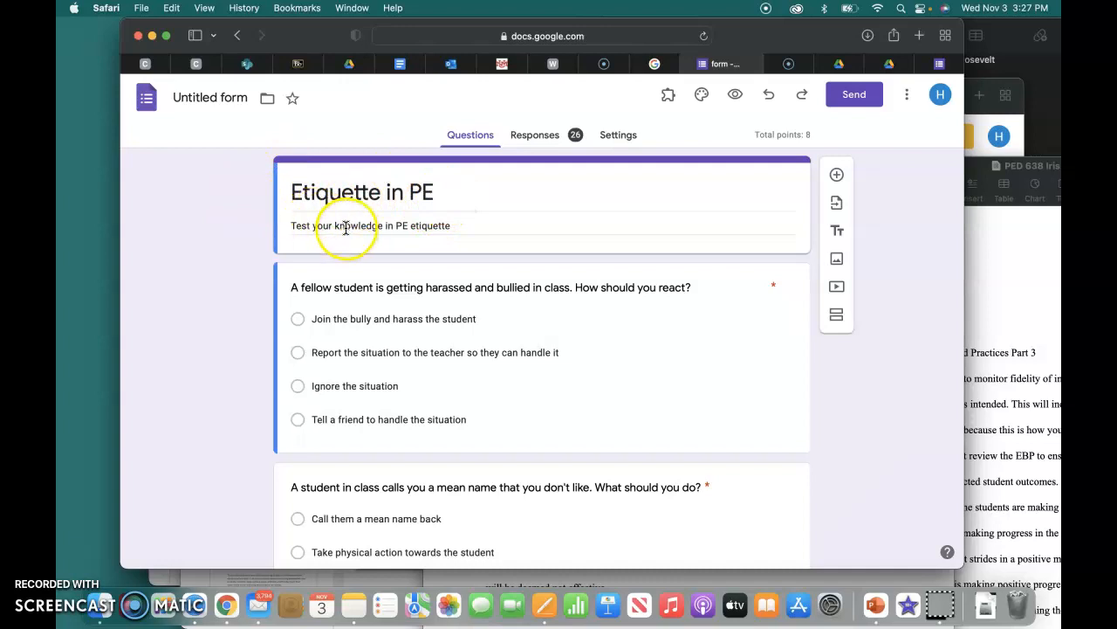
# - Review the multiple-choice and true/false questions in the Etiquette in PE quiz
pyautogui.scroll(-3, 472, 284)
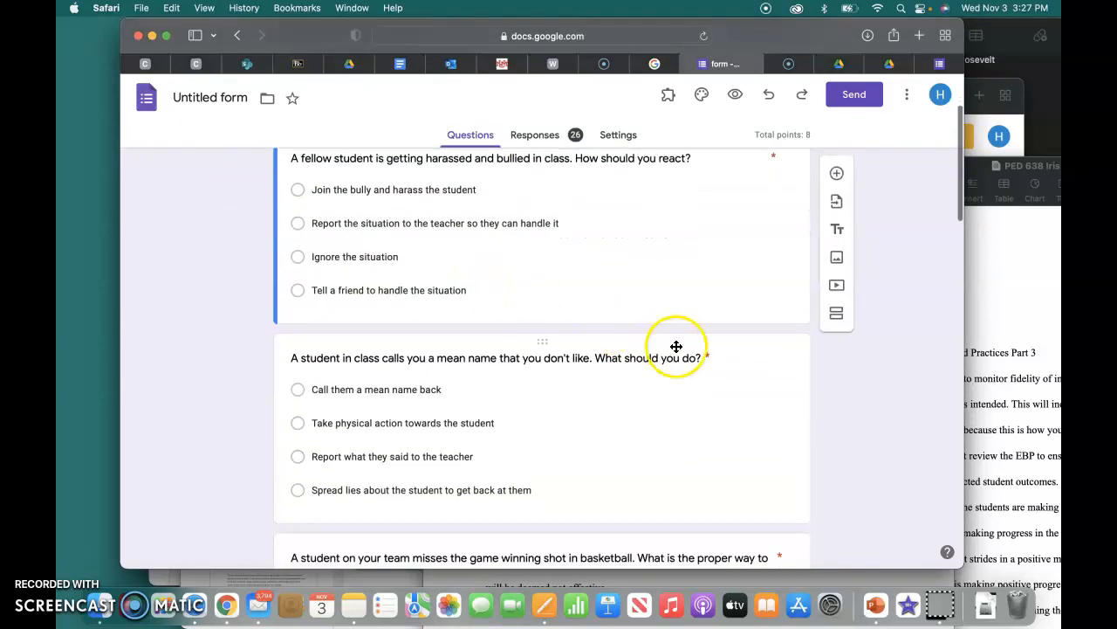
pyautogui.scroll(-5, 798, 395)
pyautogui.scroll(-7, 798, 397)
pyautogui.scroll(-2, 798, 398)
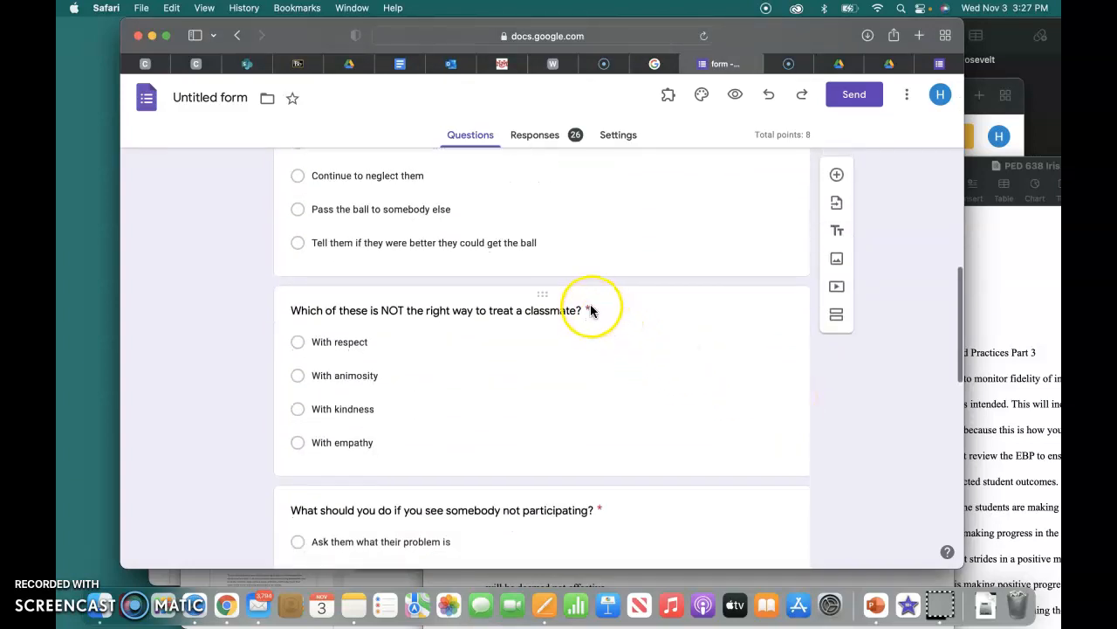
pyautogui.scroll(-6, 658, 380)
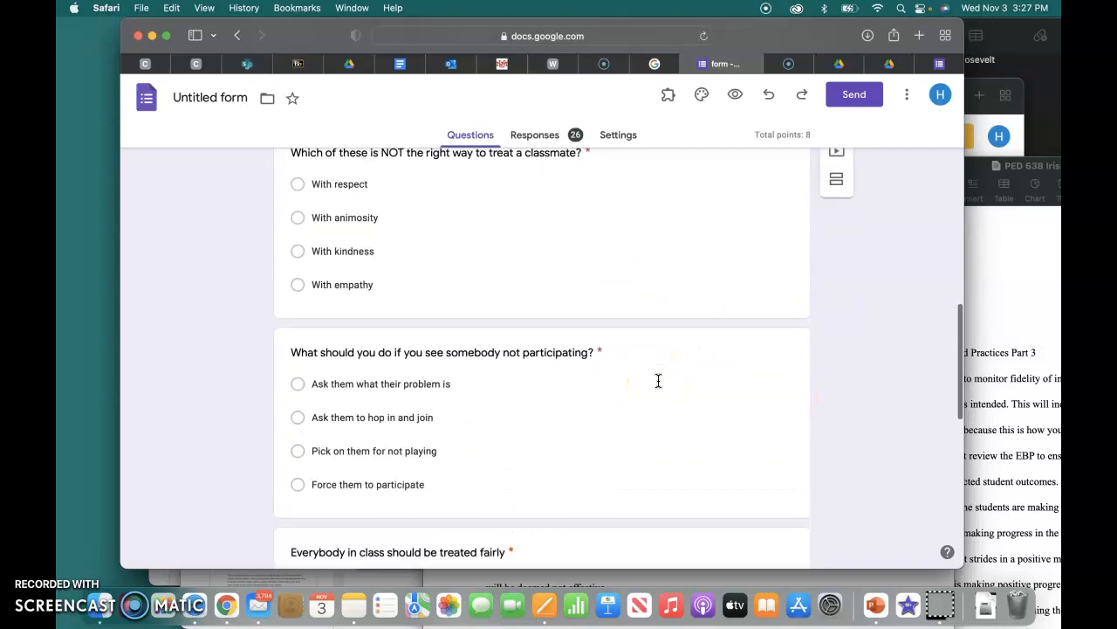
pyautogui.scroll(-10, 658, 381)
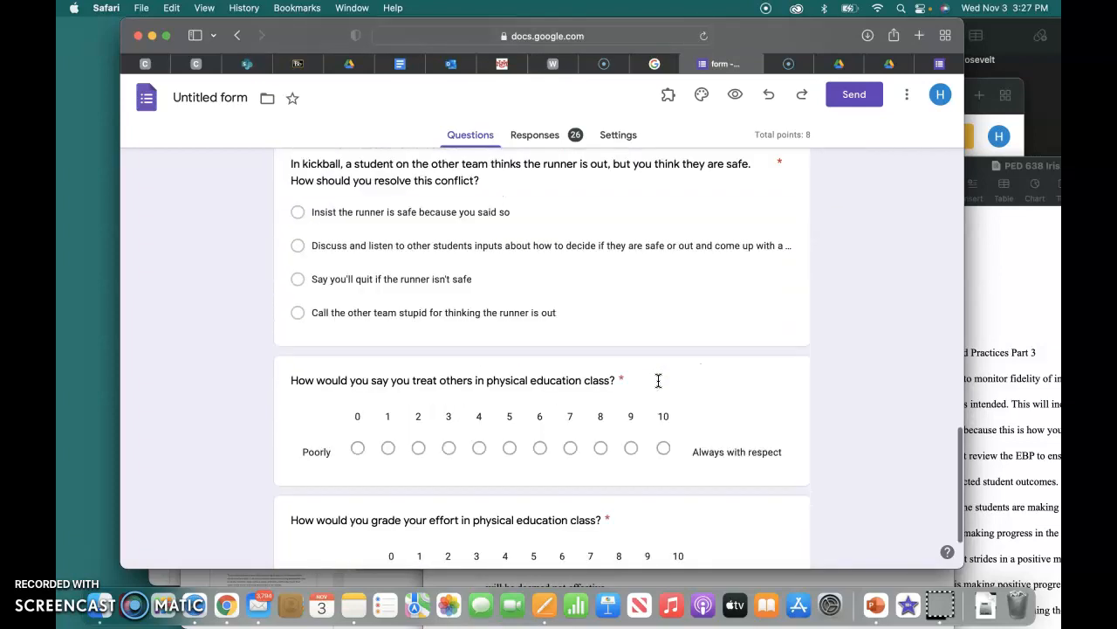
# - Examine the two 0 to 10 scale questions on treating others and effort in physical education class
pyautogui.click(566, 353)
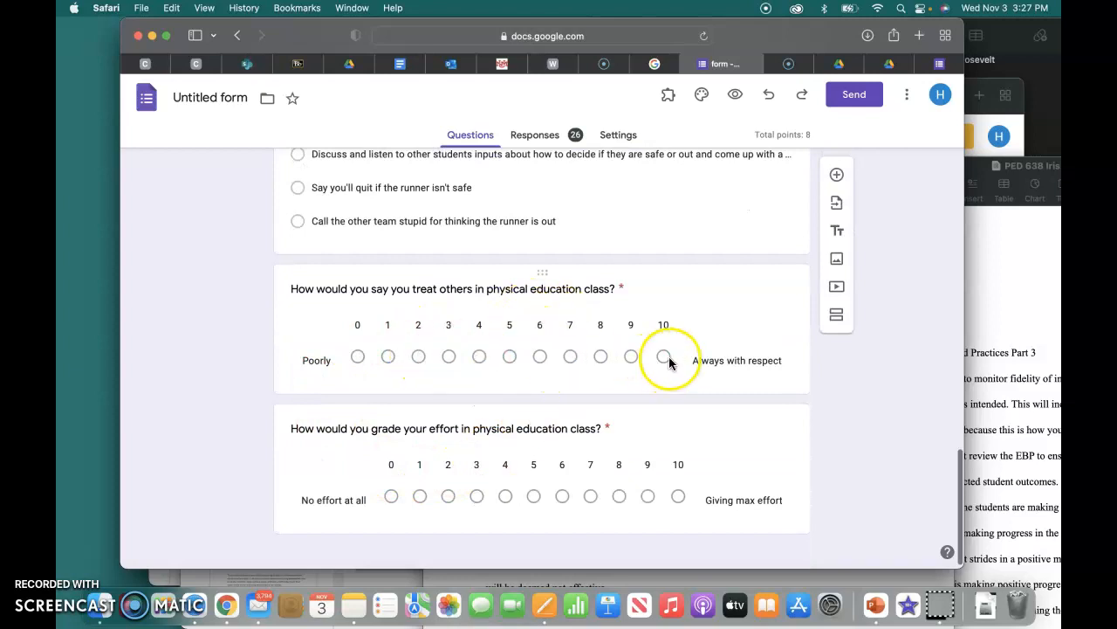
pyautogui.scroll(2, 669, 359)
pyautogui.scroll(-2, 669, 364)
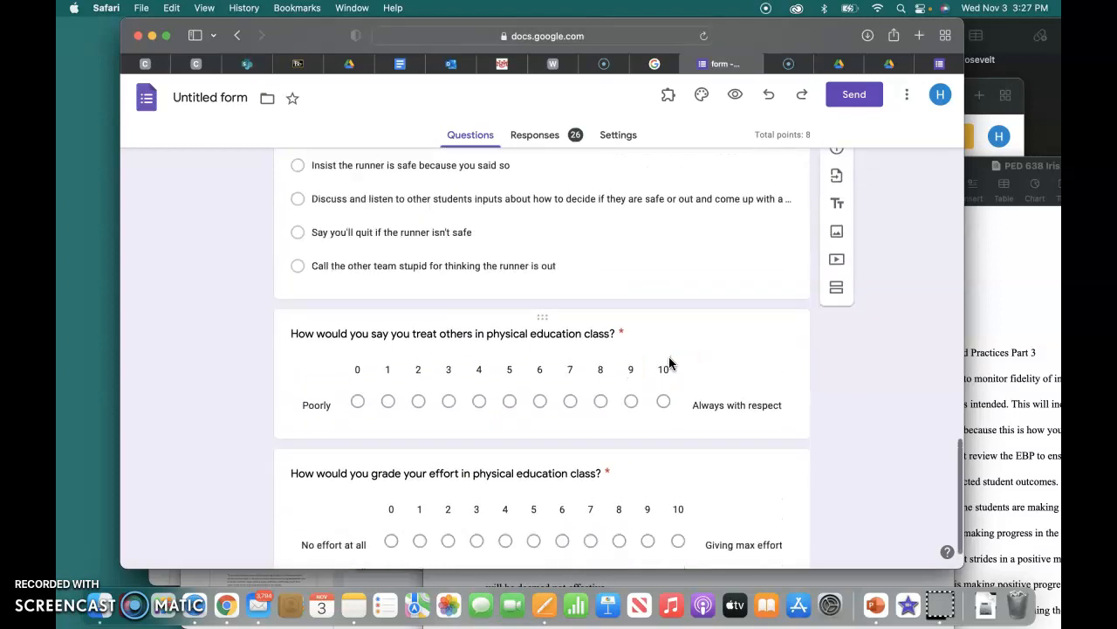
pyautogui.click(498, 348)
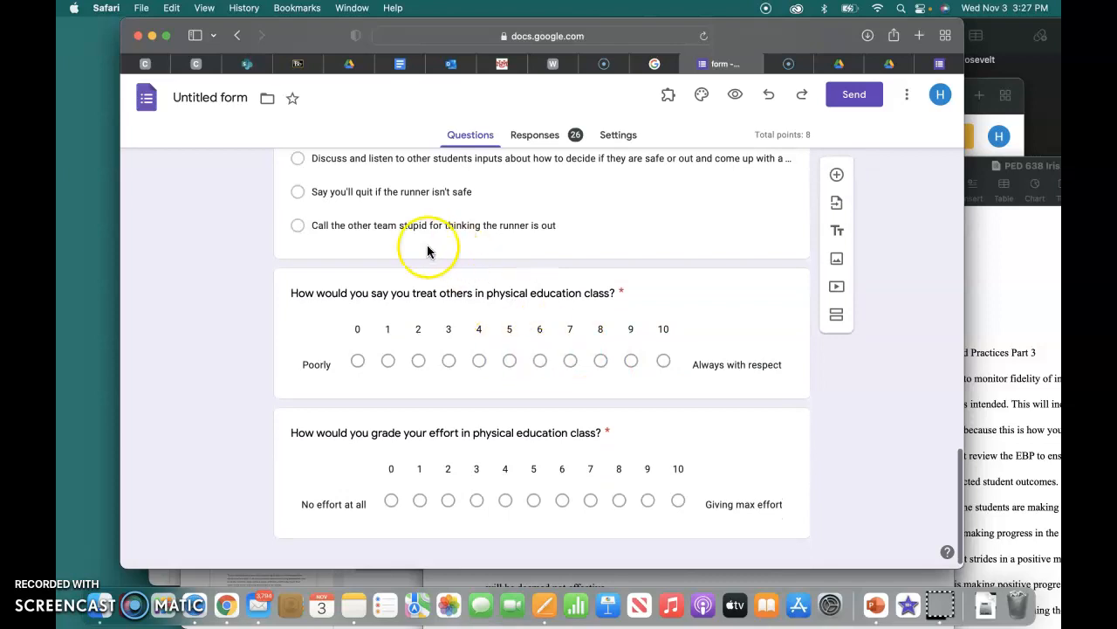
pyautogui.scroll(2, 314, 227)
pyautogui.scroll(-1, 419, 307)
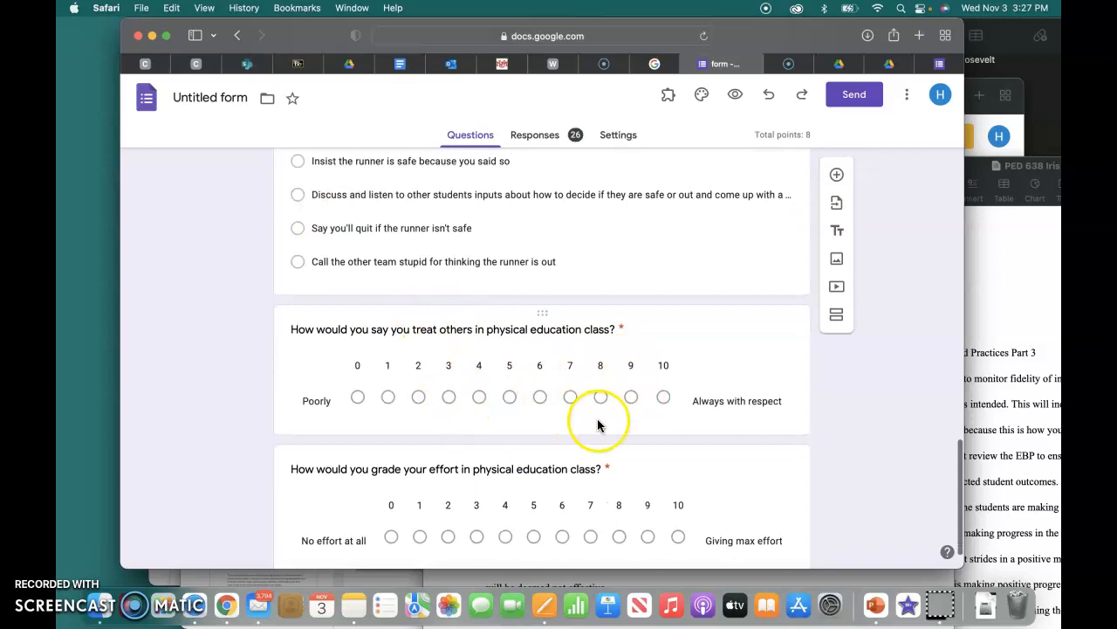
pyautogui.scroll(-1, 593, 406)
pyautogui.scroll(4, 454, 393)
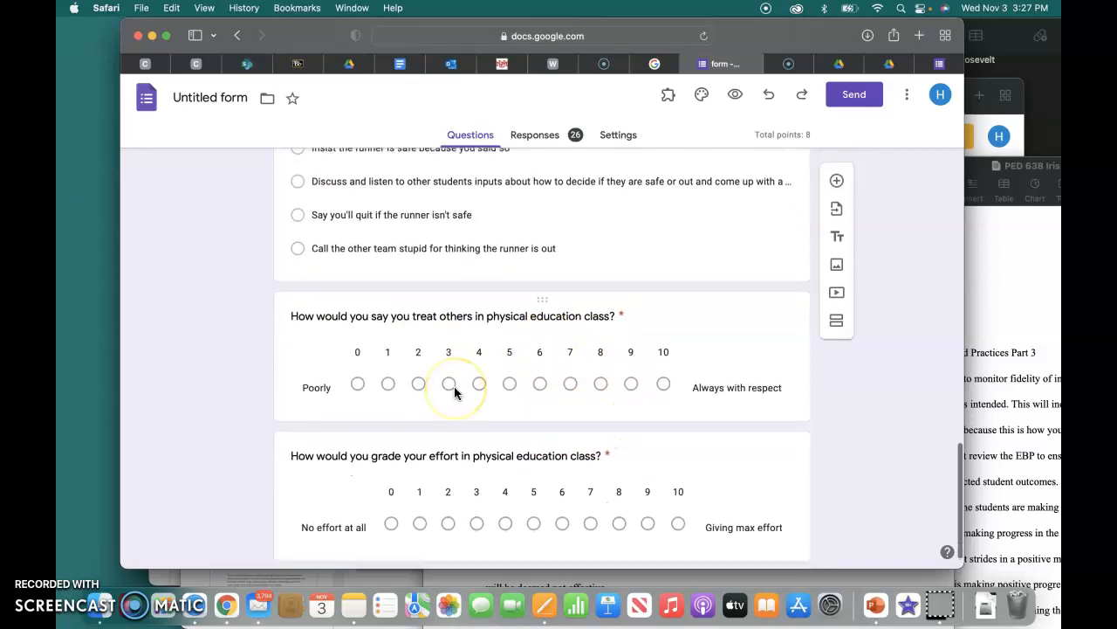
# - Open the quiz's response summary and examine the average, median, range and total points distribution
pyautogui.scroll(15, 454, 393)
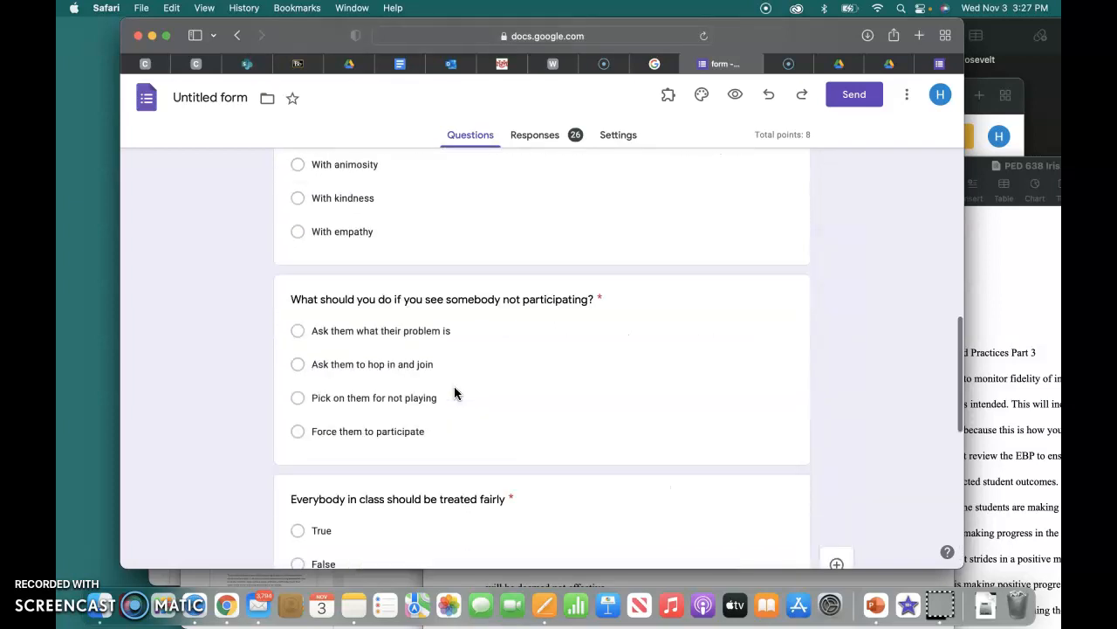
pyautogui.click(326, 206)
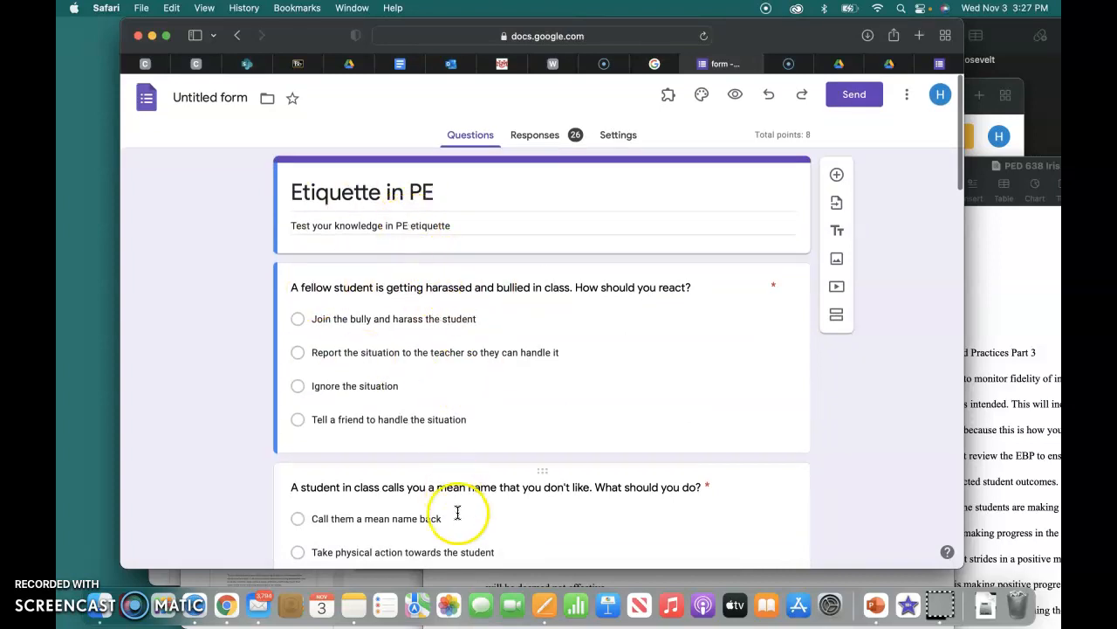
pyautogui.click(540, 142)
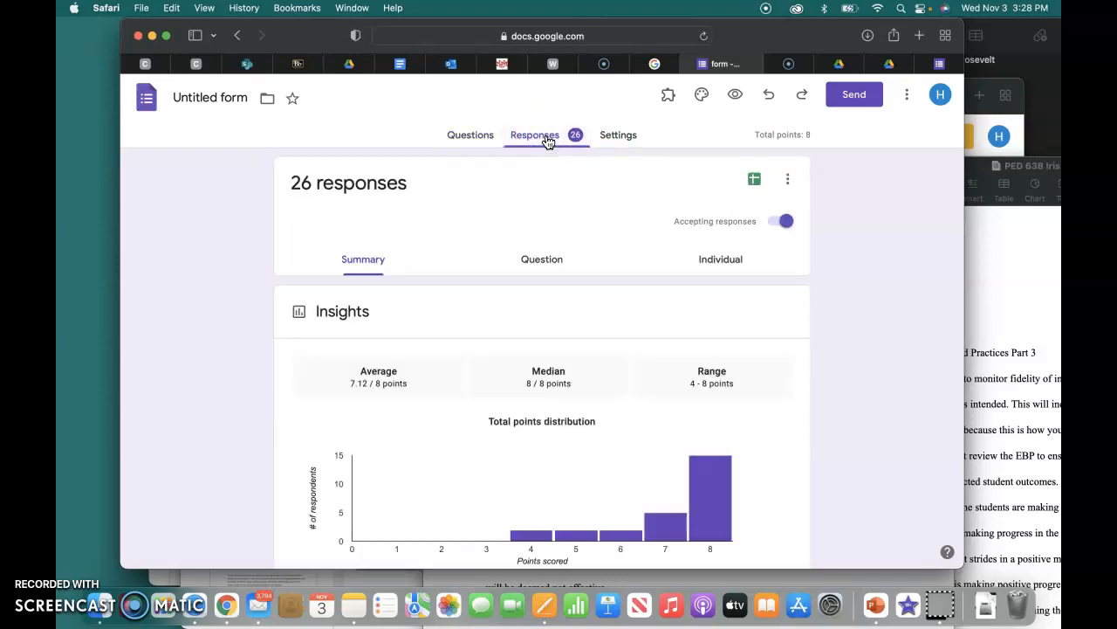
pyautogui.scroll(-2, 480, 212)
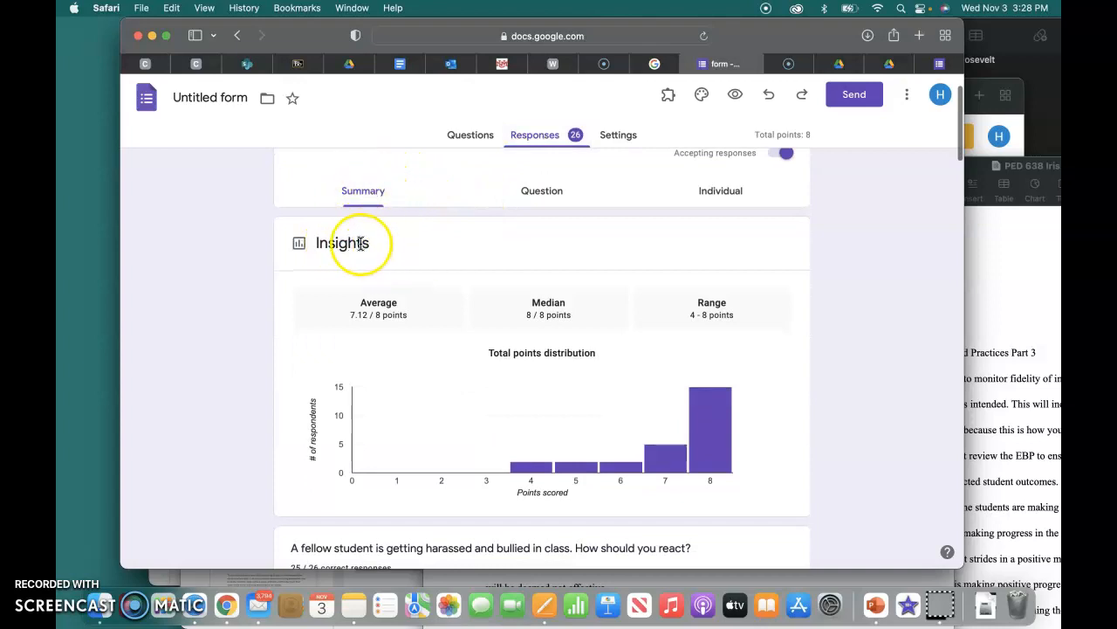
pyautogui.scroll(-1, 392, 363)
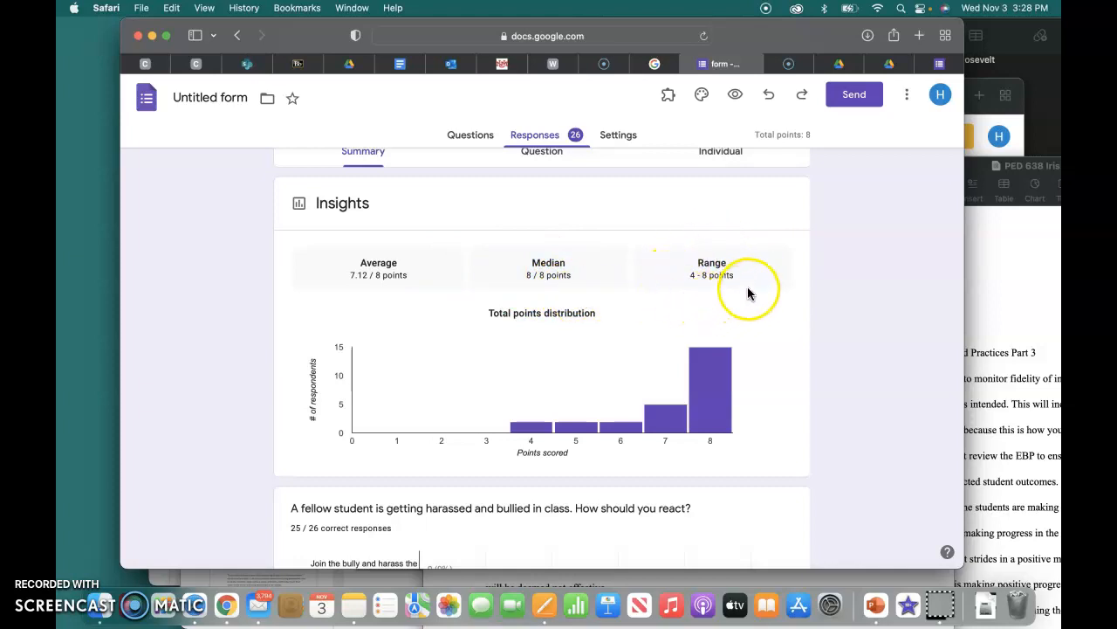
pyautogui.moveTo(532, 431)
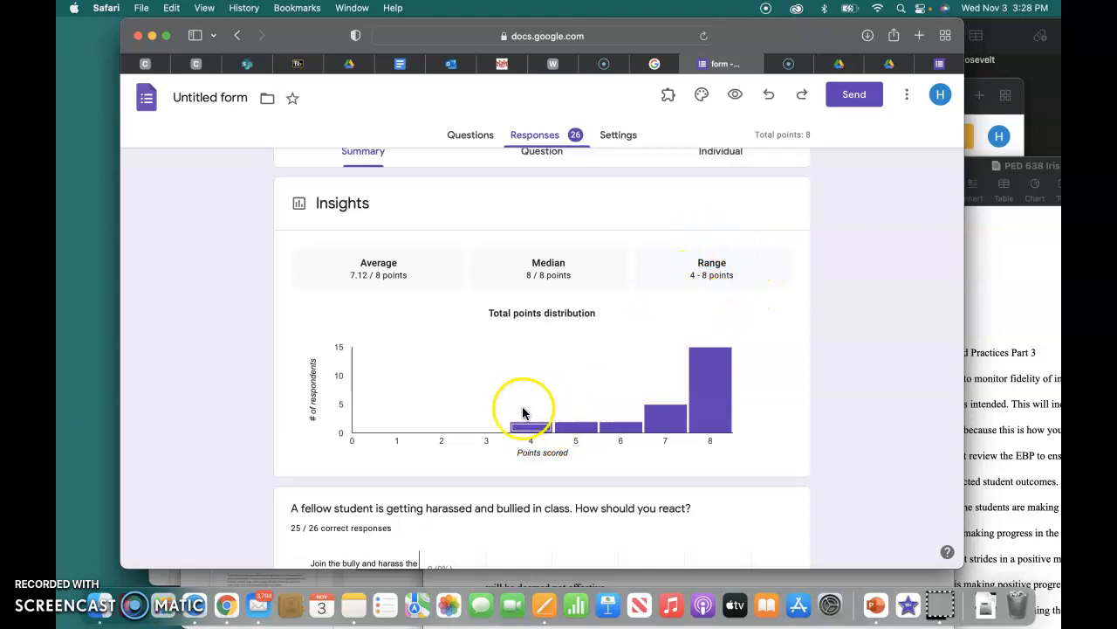
pyautogui.moveTo(705, 403)
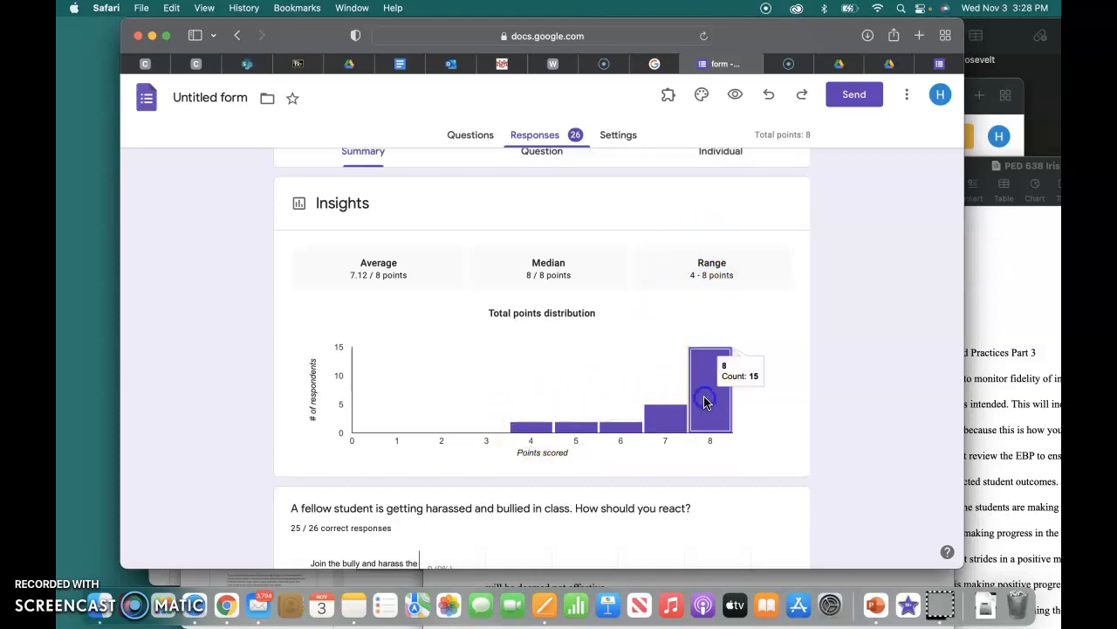
pyautogui.moveTo(723, 378)
# - Examine the response chart for the question about a fellow student being harassed and bullied in class
pyautogui.scroll(-5, 803, 444)
pyautogui.scroll(-3, 803, 445)
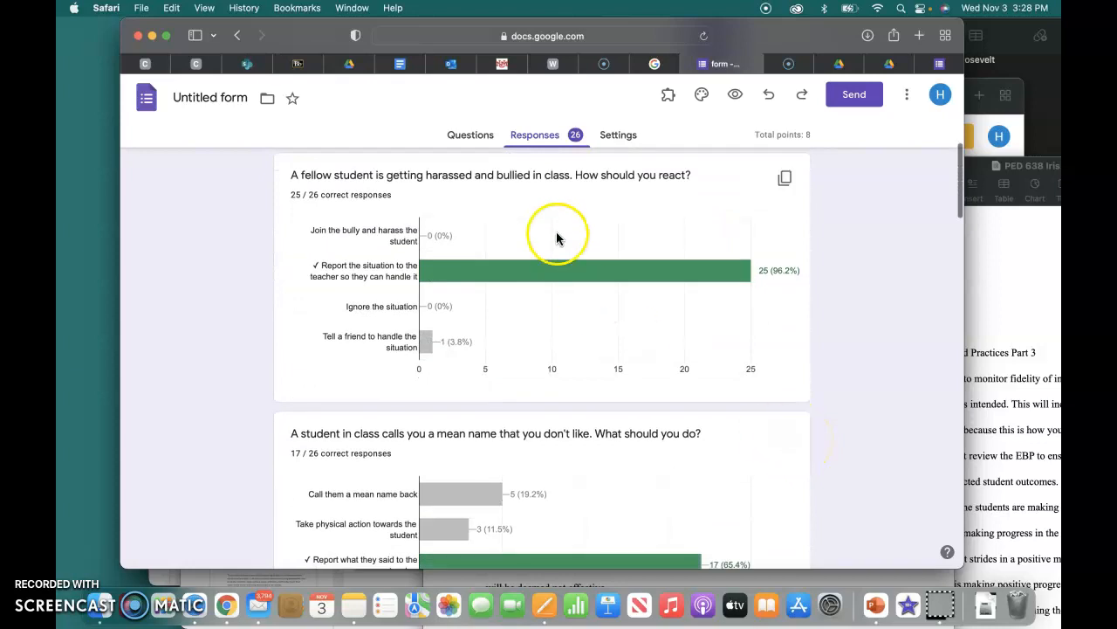
pyautogui.scroll(-1, 635, 384)
pyautogui.scroll(-2, 635, 385)
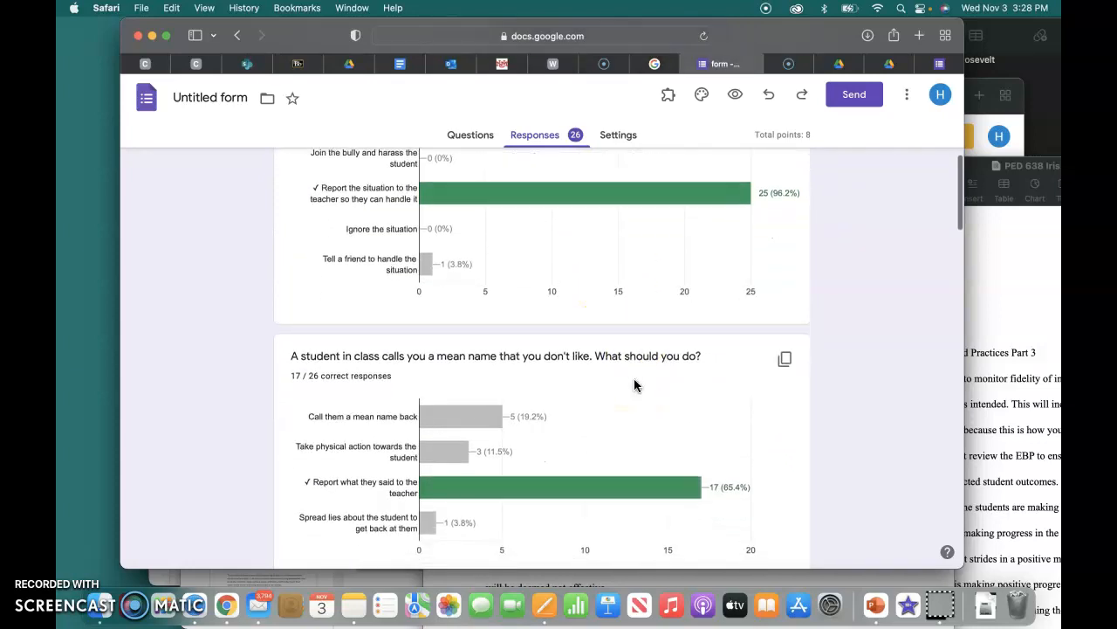
pyautogui.click(856, 358)
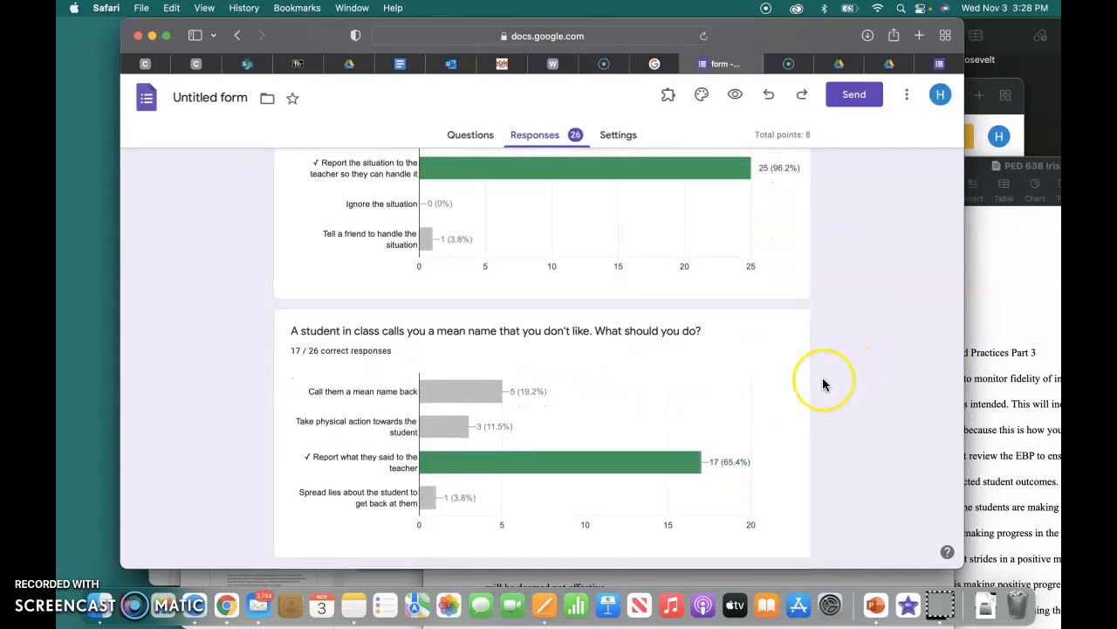
pyautogui.scroll(-1, 823, 379)
pyautogui.scroll(5, 385, 301)
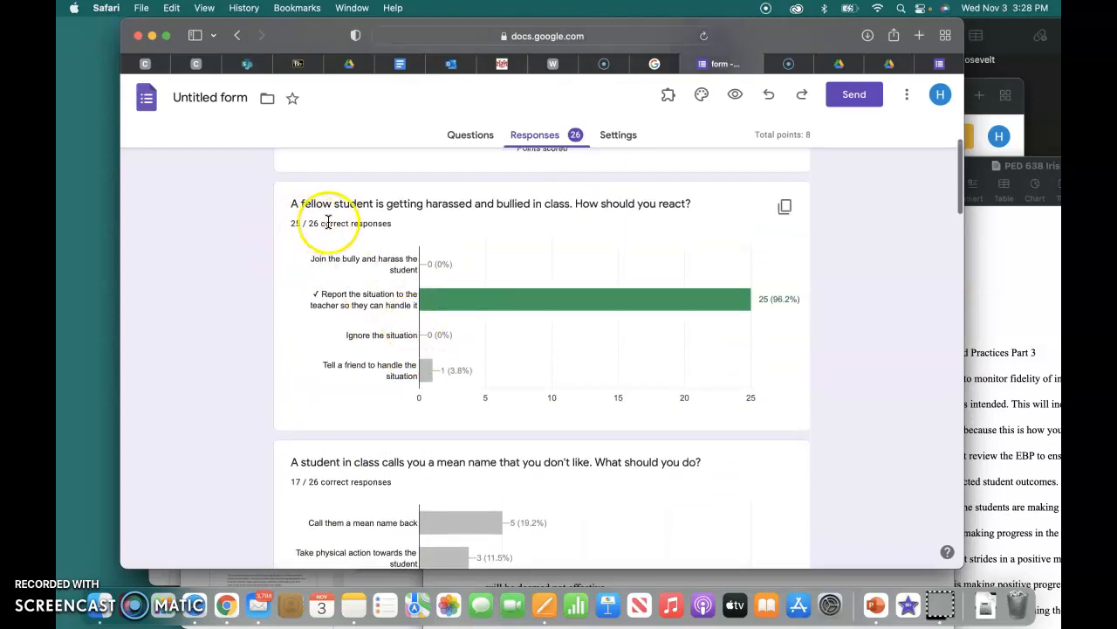
pyautogui.moveTo(504, 294)
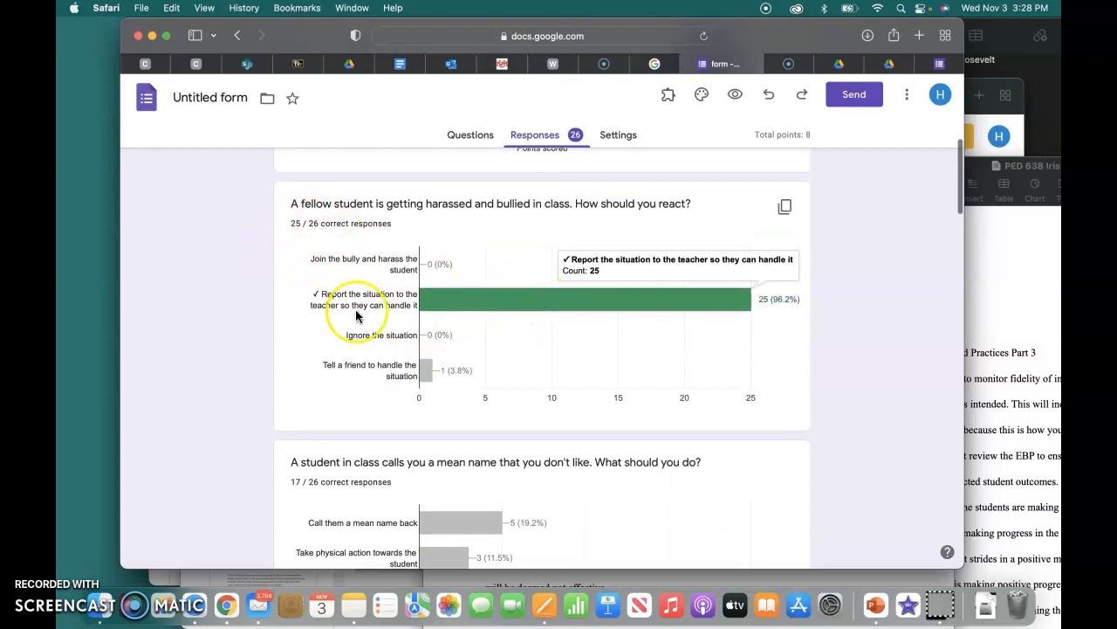
# - Check each answer's count for the mean-name question and view the chart for the missed basketball shot question
pyautogui.scroll(-6, 287, 316)
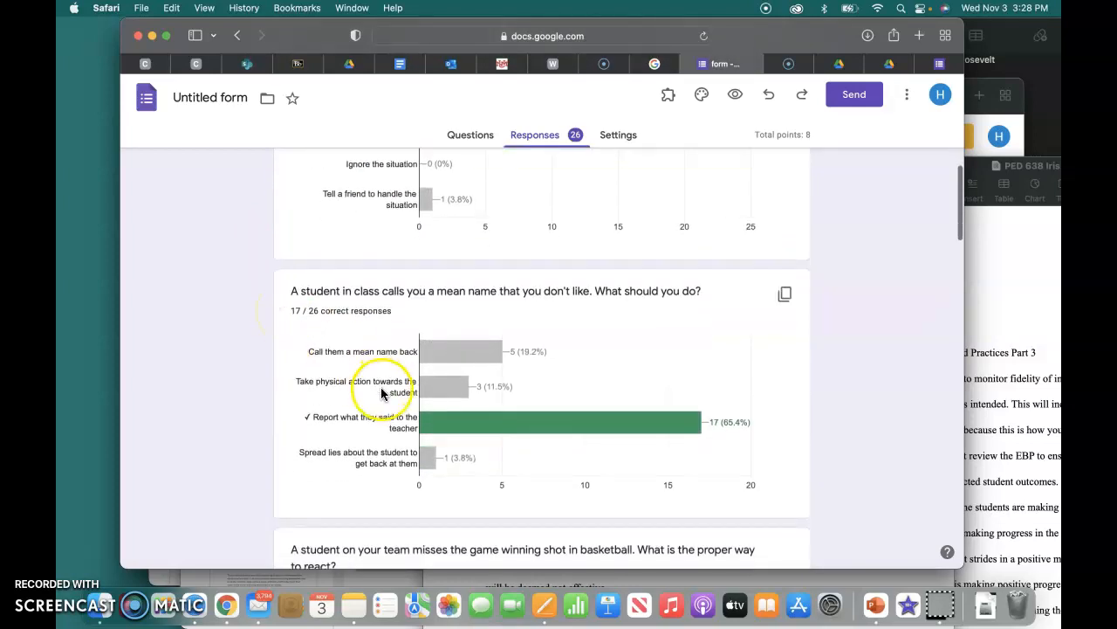
pyautogui.moveTo(466, 358)
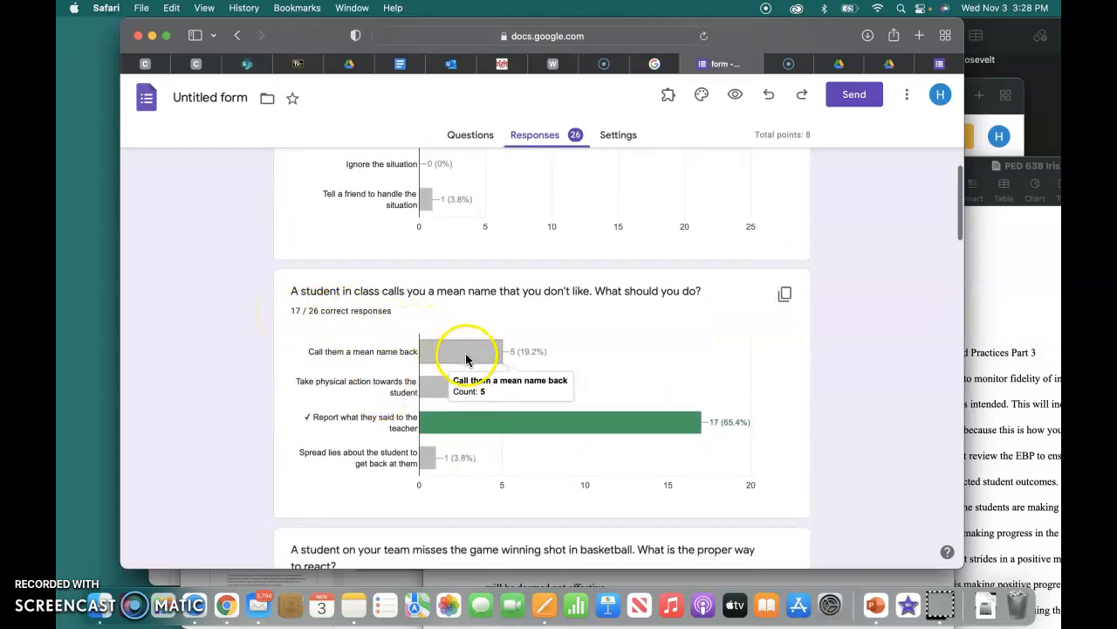
pyautogui.moveTo(490, 420)
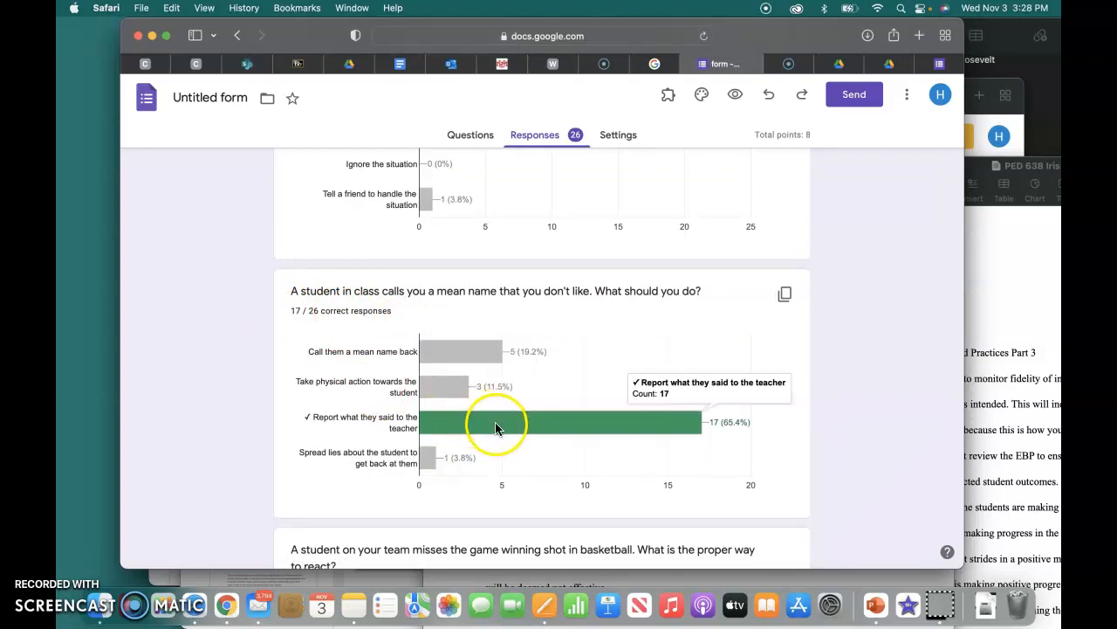
pyautogui.moveTo(430, 457)
pyautogui.scroll(-6, 430, 458)
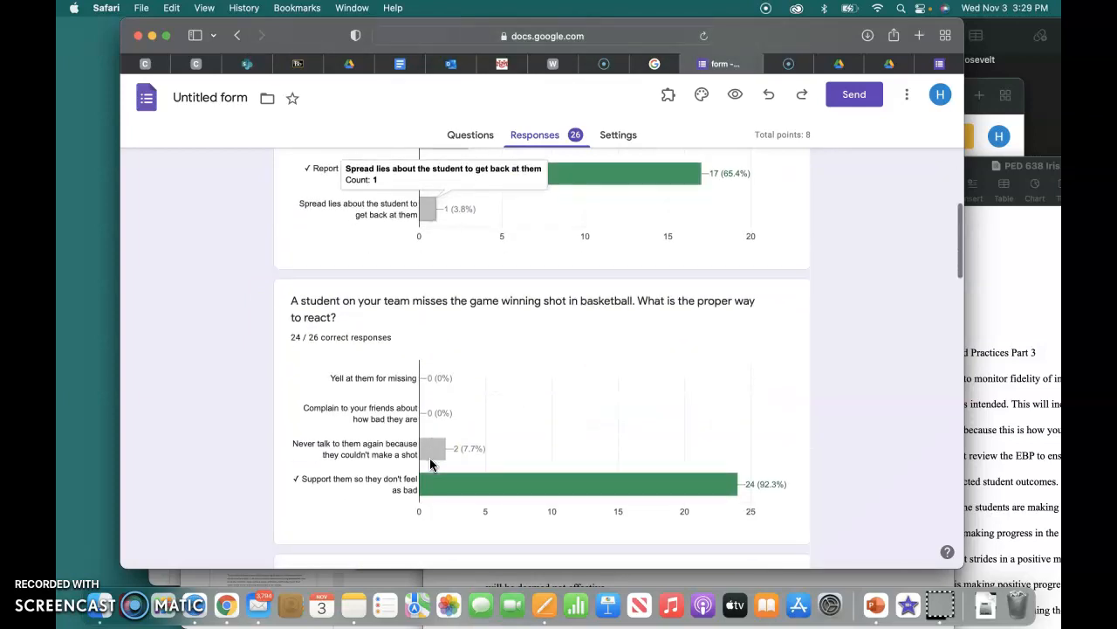
# - Show the responses by question and review the graded answers to the harassment and bullying question
pyautogui.scroll(13, 453, 485)
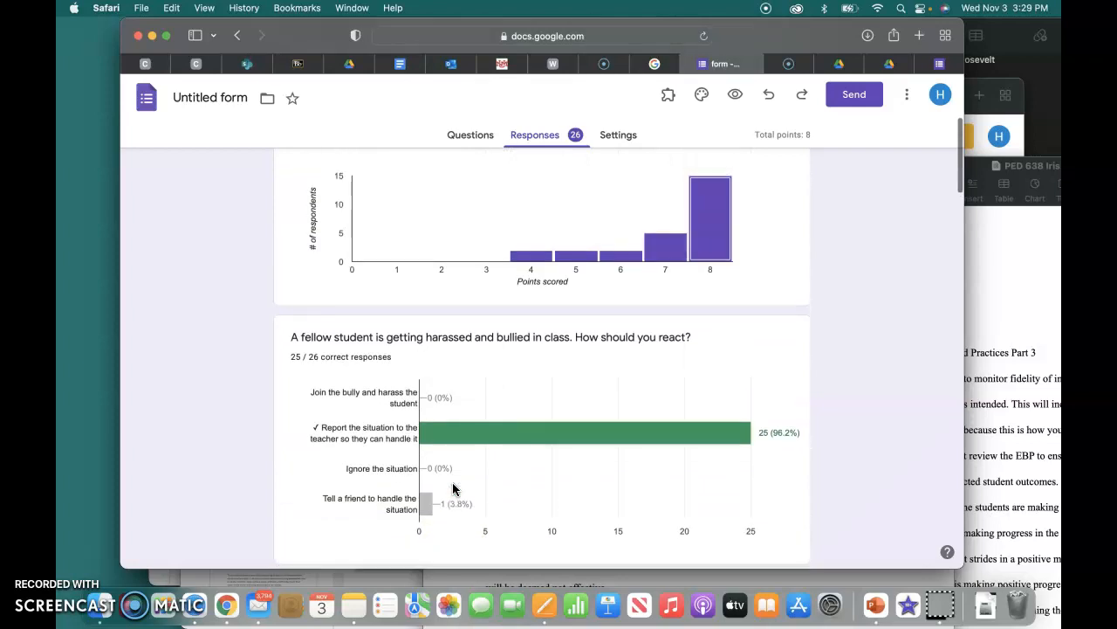
pyautogui.scroll(7, 452, 488)
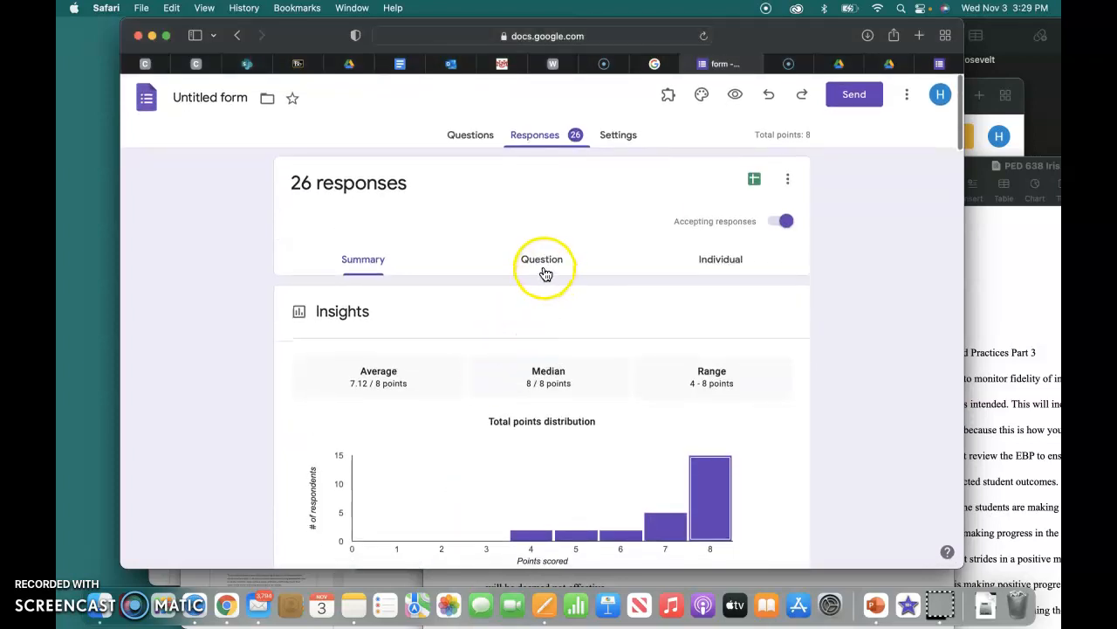
pyautogui.click(544, 273)
pyautogui.scroll(-6, 514, 417)
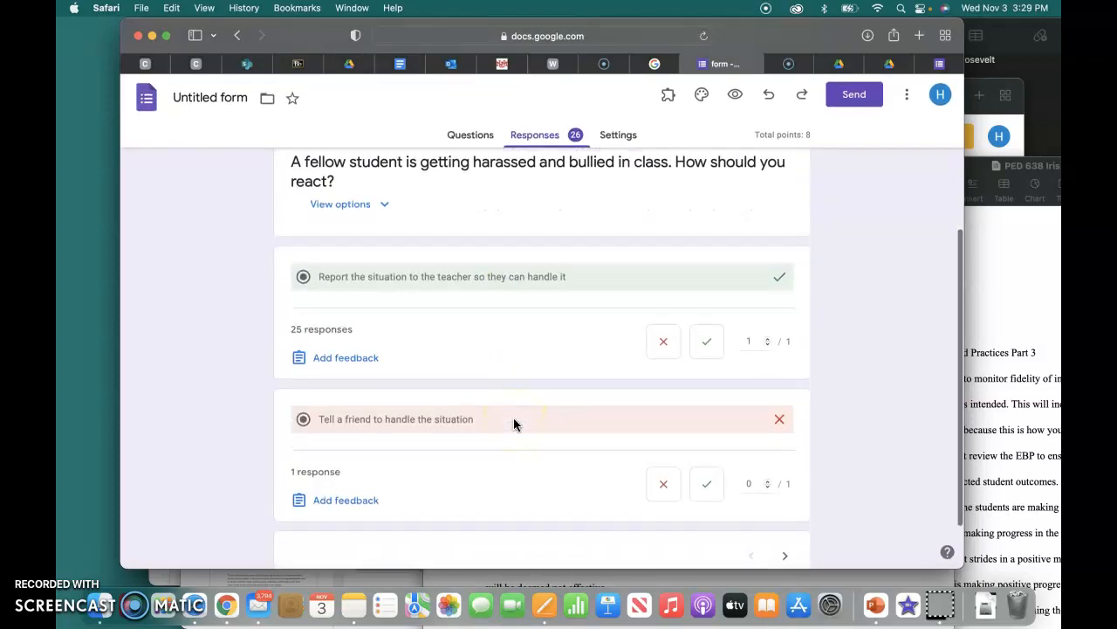
pyautogui.scroll(2, 514, 421)
pyautogui.scroll(-3, 513, 423)
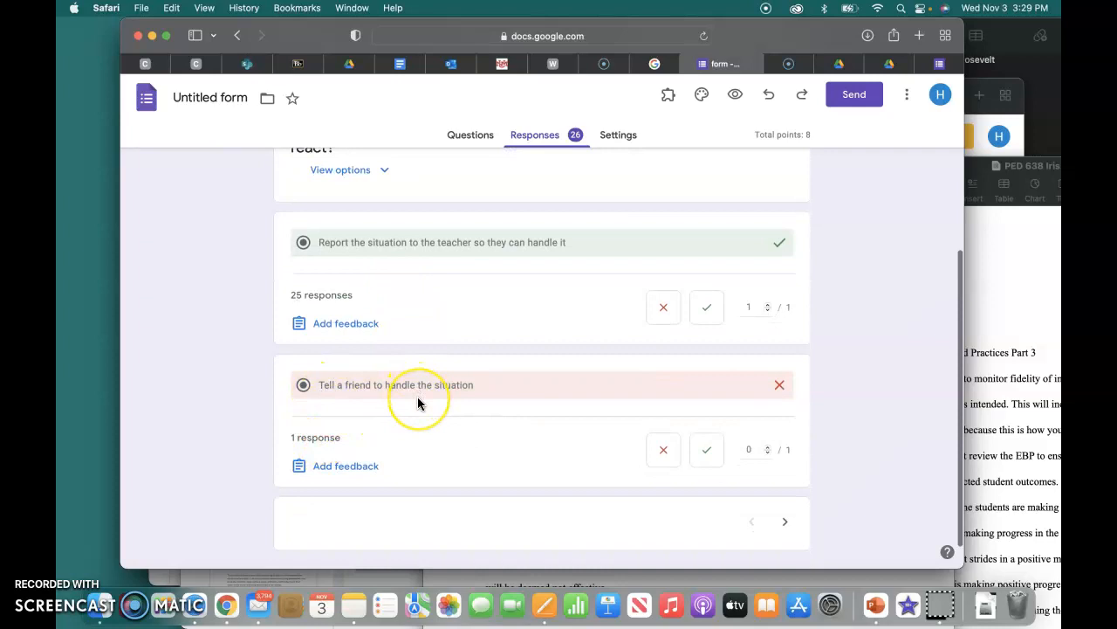
# - Show the individual responses and review the score and graded answers of the first submission
pyautogui.scroll(10, 418, 401)
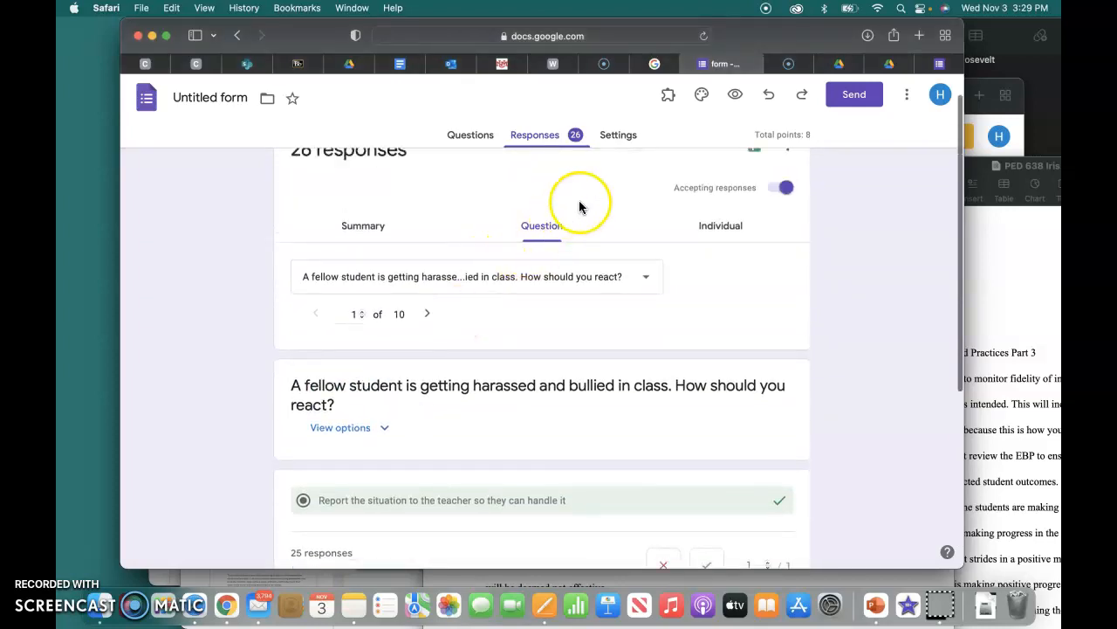
pyautogui.click(741, 224)
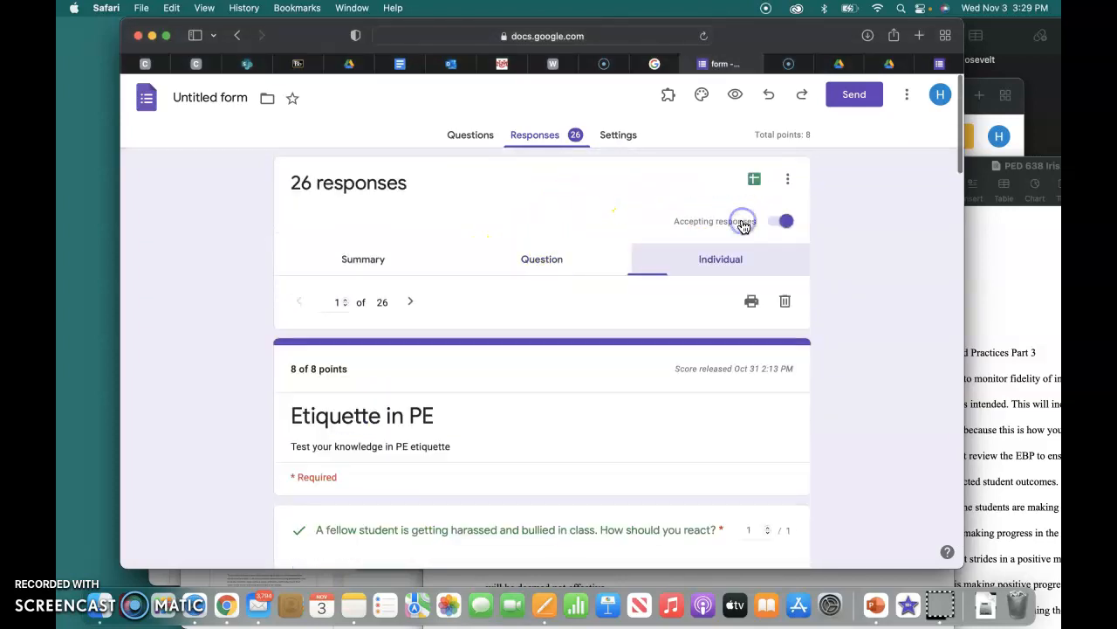
pyautogui.scroll(-4, 601, 292)
pyautogui.scroll(3, 601, 291)
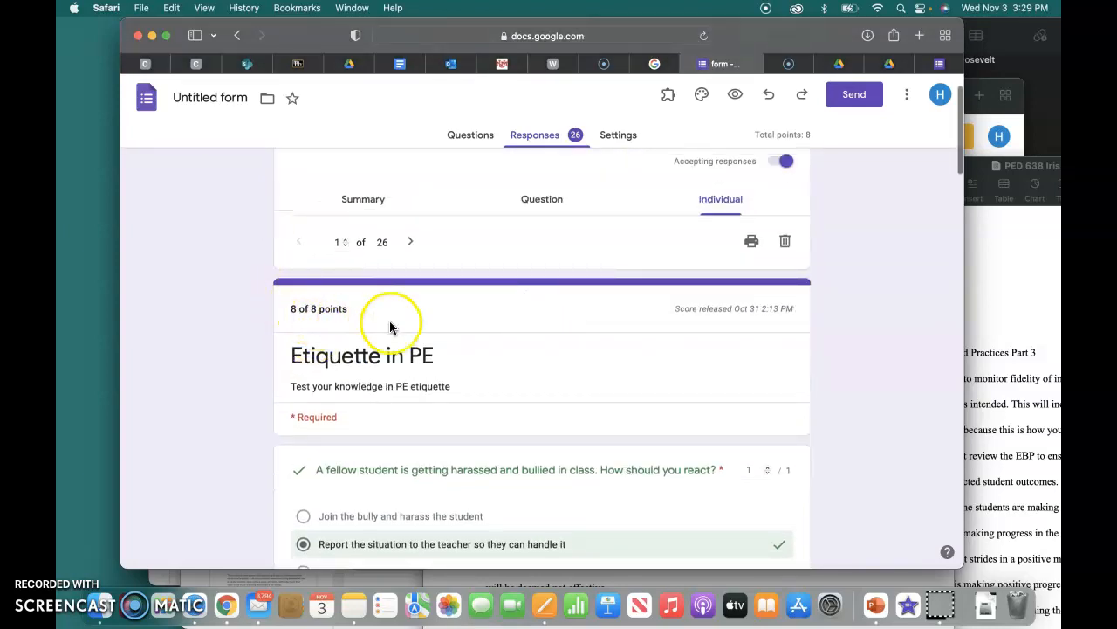
pyautogui.scroll(-1, 309, 311)
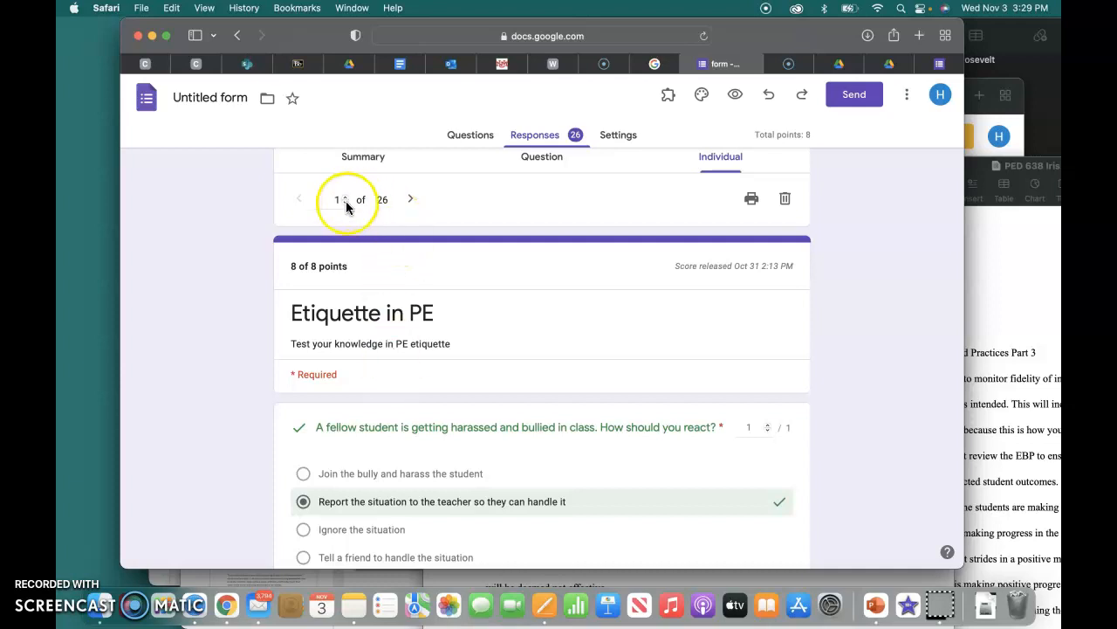
# - Advance through the individual submissions to response 5 of 26
pyautogui.click(411, 199)
pyautogui.click(411, 301)
pyautogui.click(412, 301)
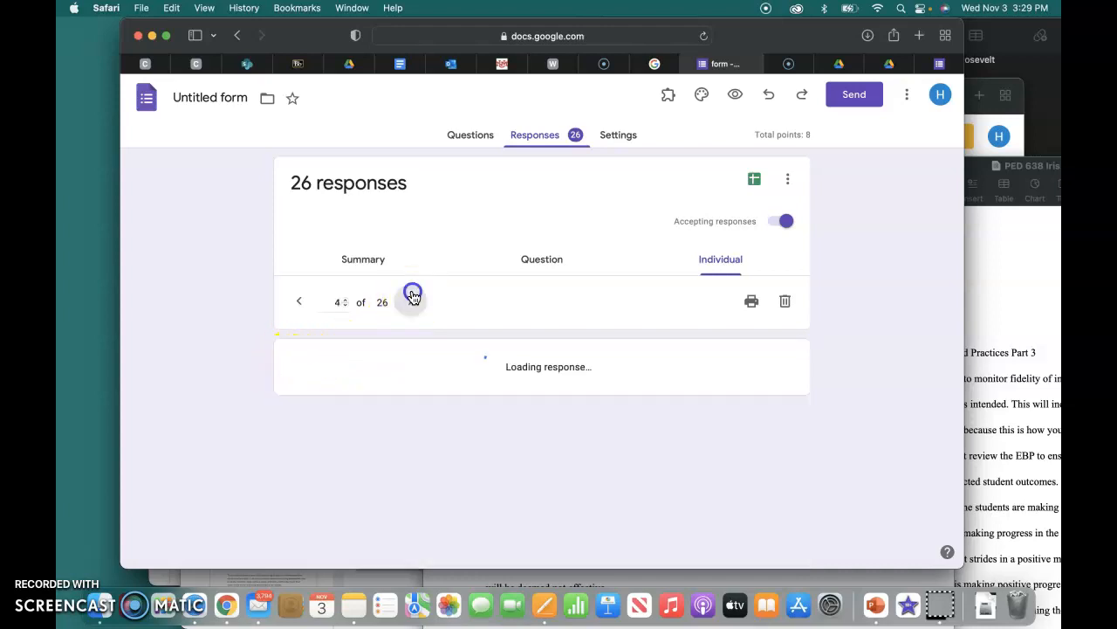
pyautogui.click(408, 300)
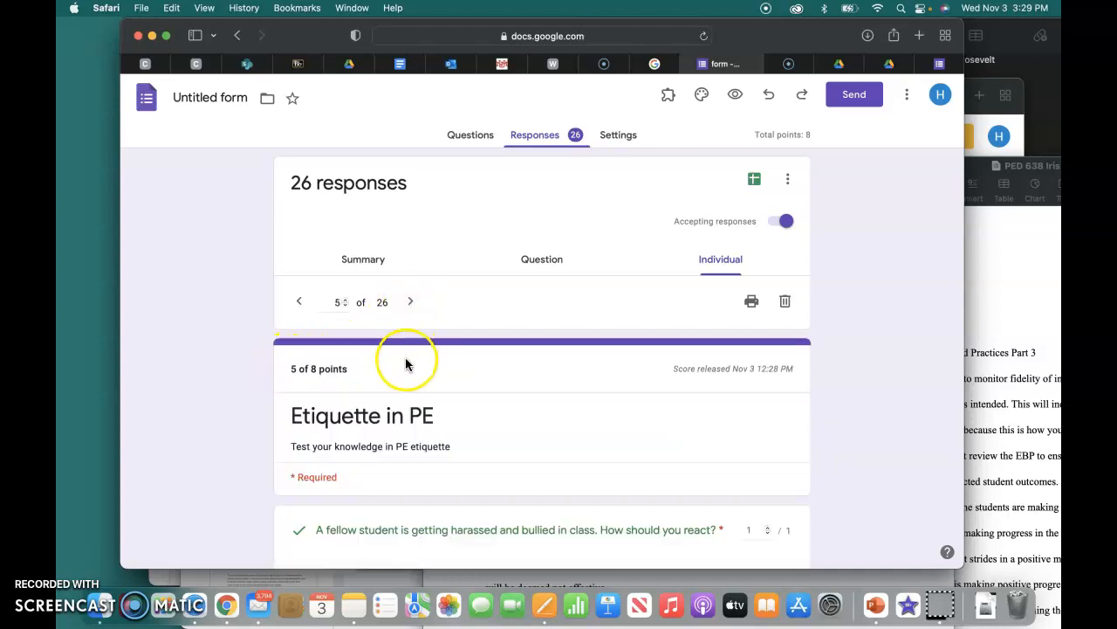
# - Review the fifth submission's graded answers through the question about how not to treat a classmate, and return to its score
pyautogui.scroll(-2, 333, 377)
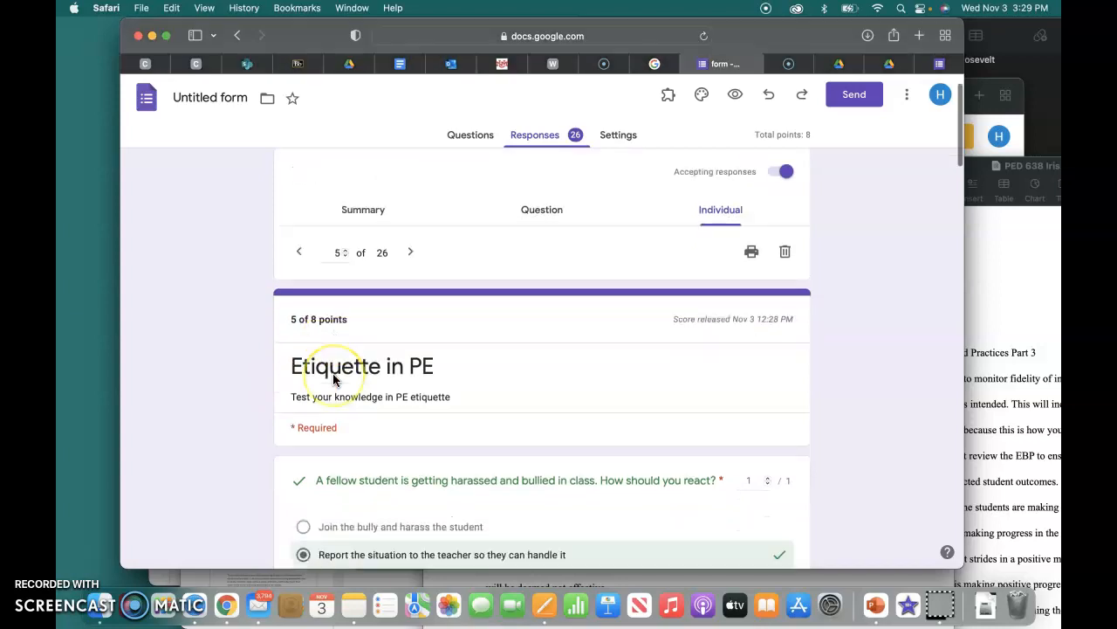
pyautogui.scroll(-3, 333, 377)
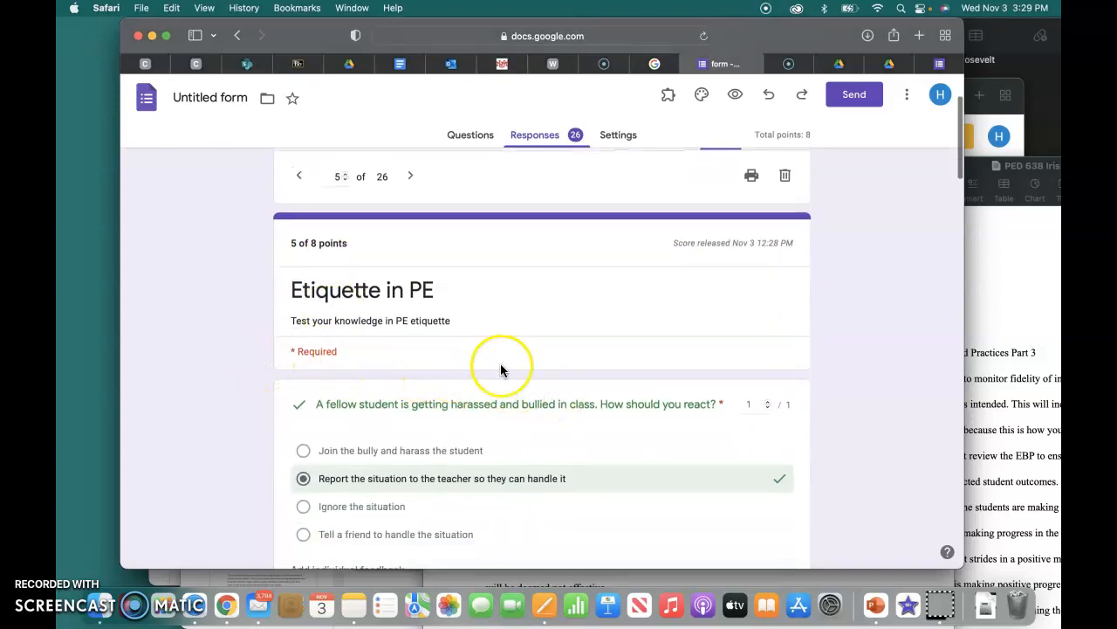
pyautogui.scroll(-10, 500, 369)
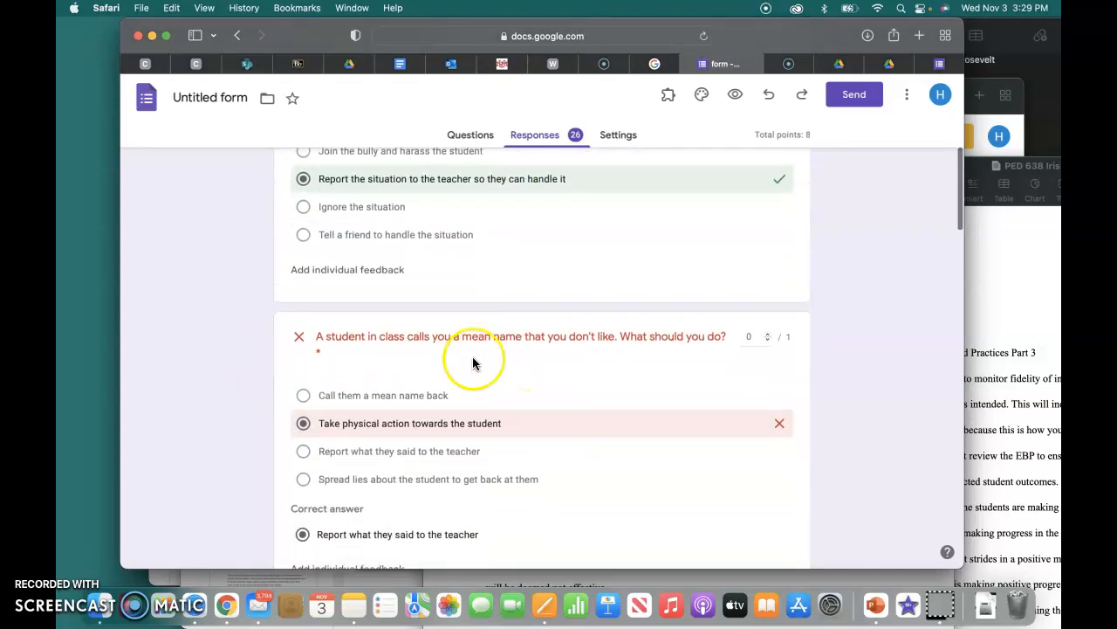
pyautogui.scroll(-3, 521, 360)
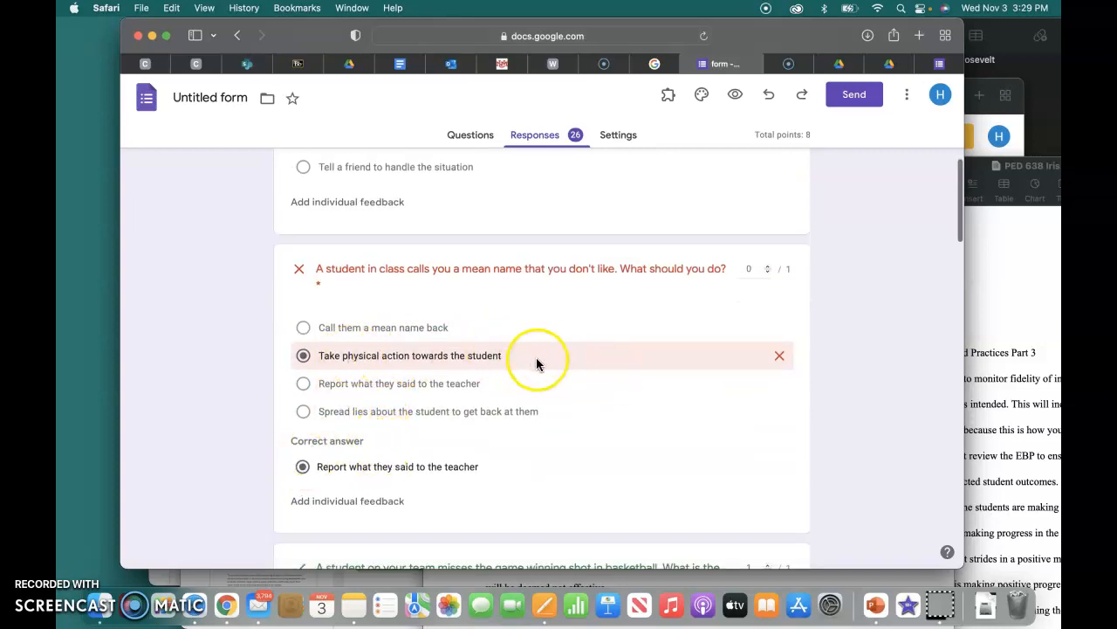
pyautogui.scroll(-12, 435, 356)
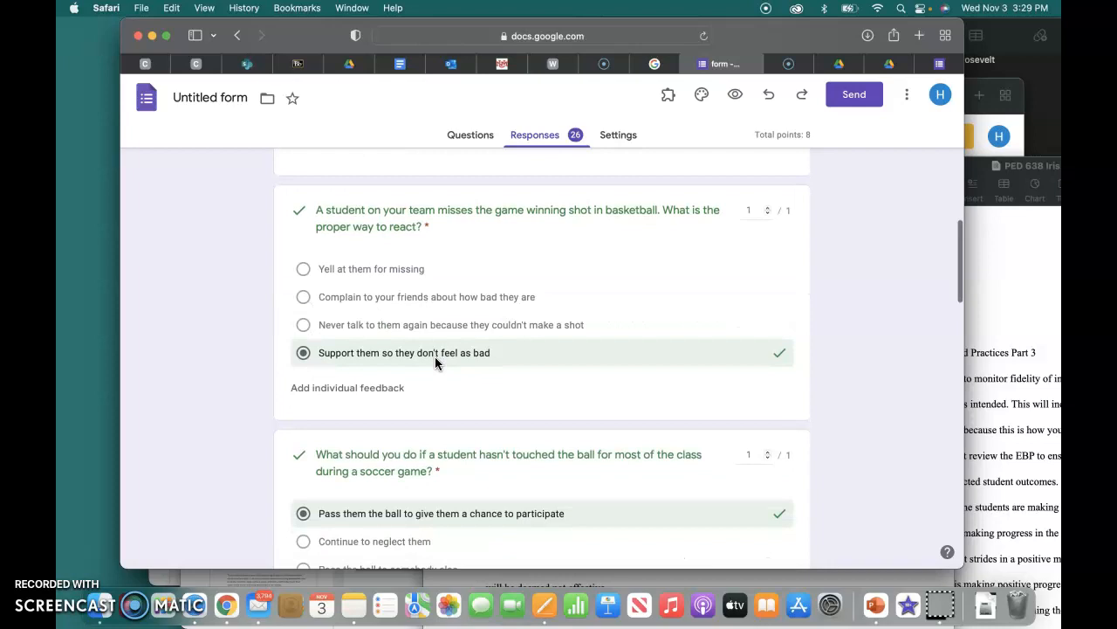
pyautogui.scroll(-15, 434, 356)
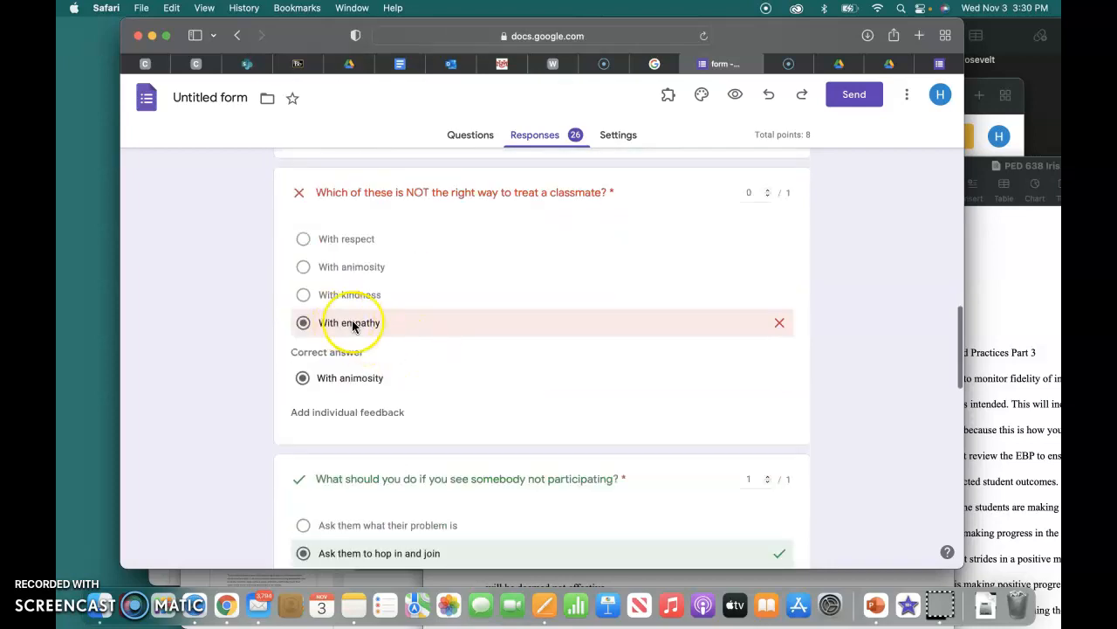
pyautogui.scroll(20, 353, 326)
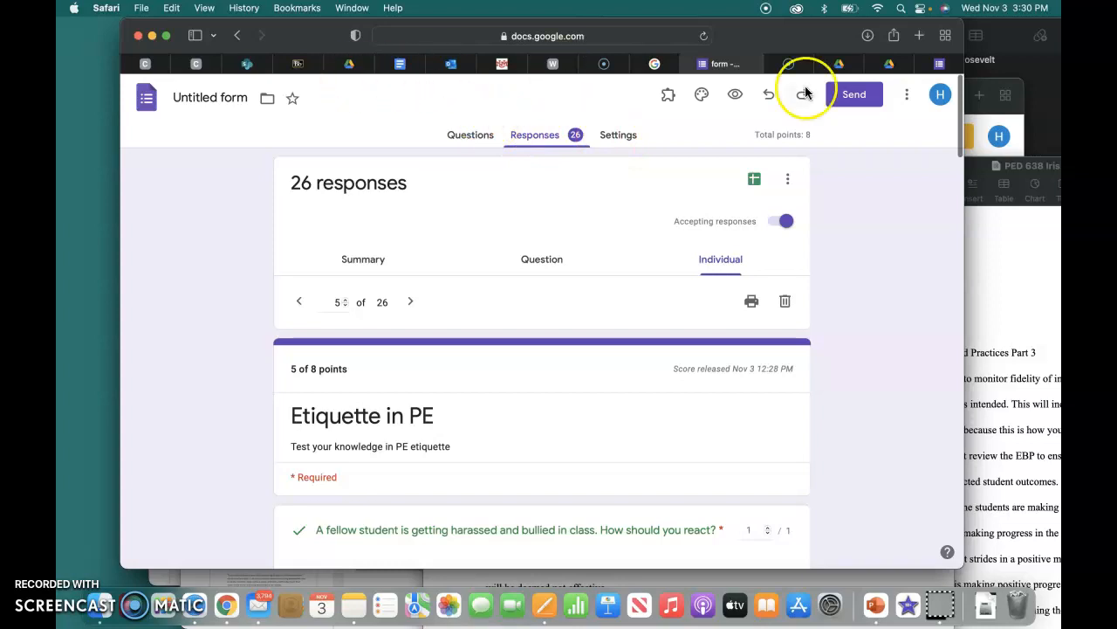
# - Switch from the quiz form to the presentation open in the browser
pyautogui.click(661, 64)
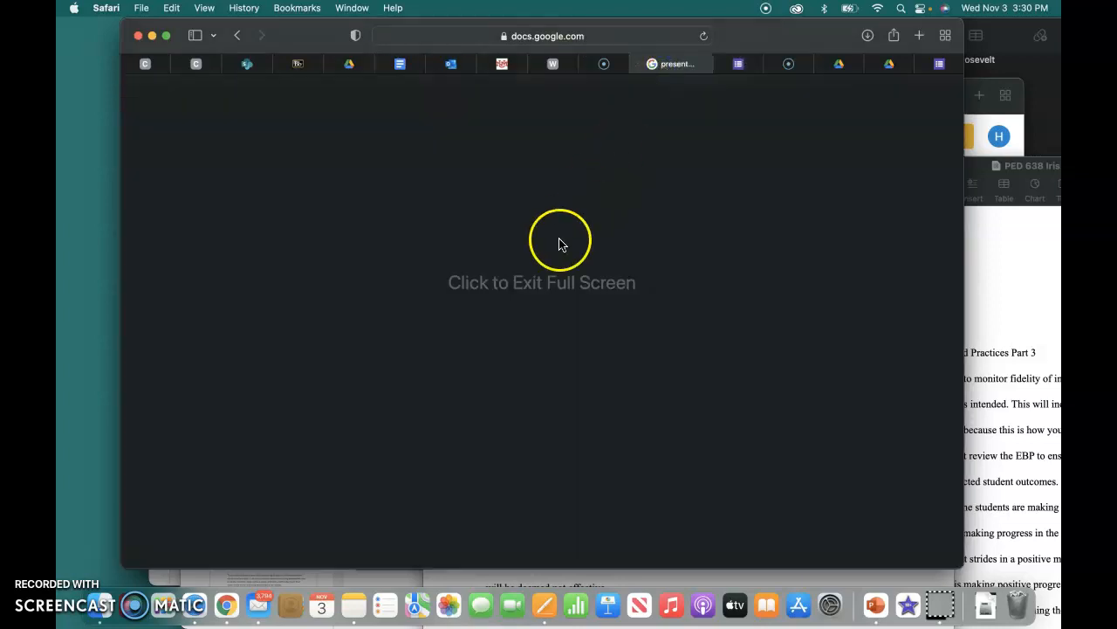